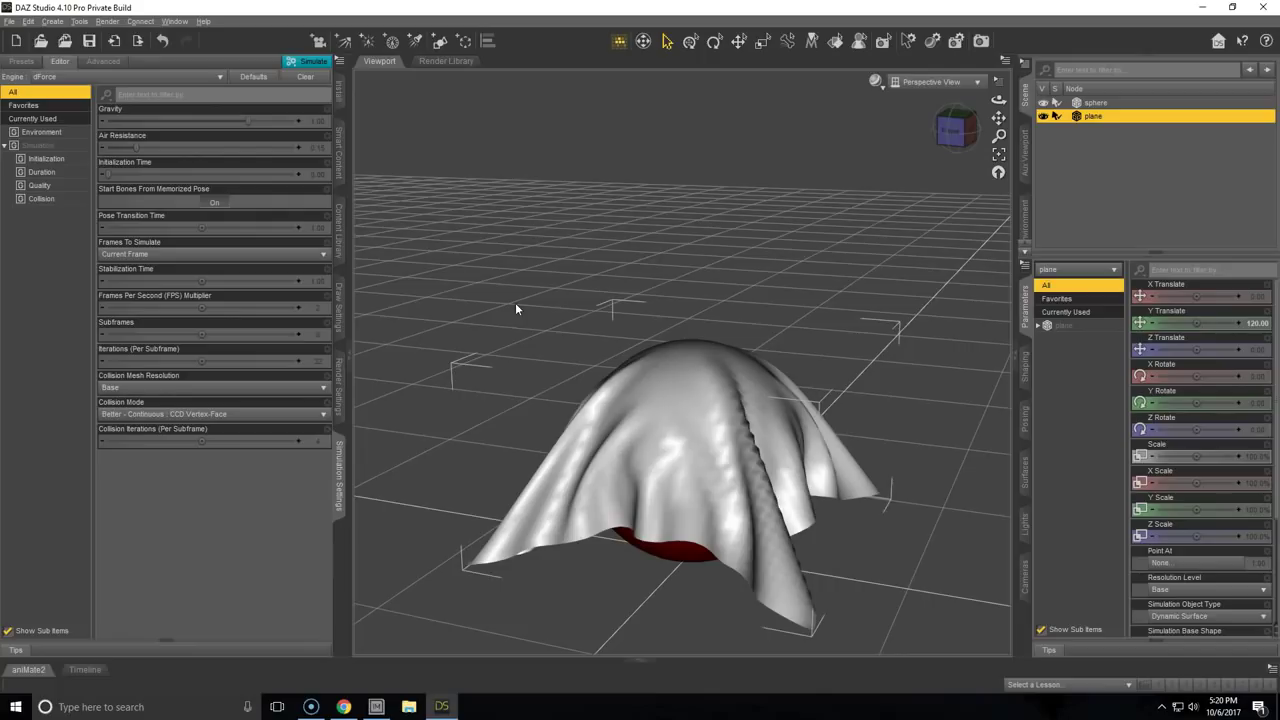
# Expand the tips for the simulation settings.
pyautogui.click(291, 420)
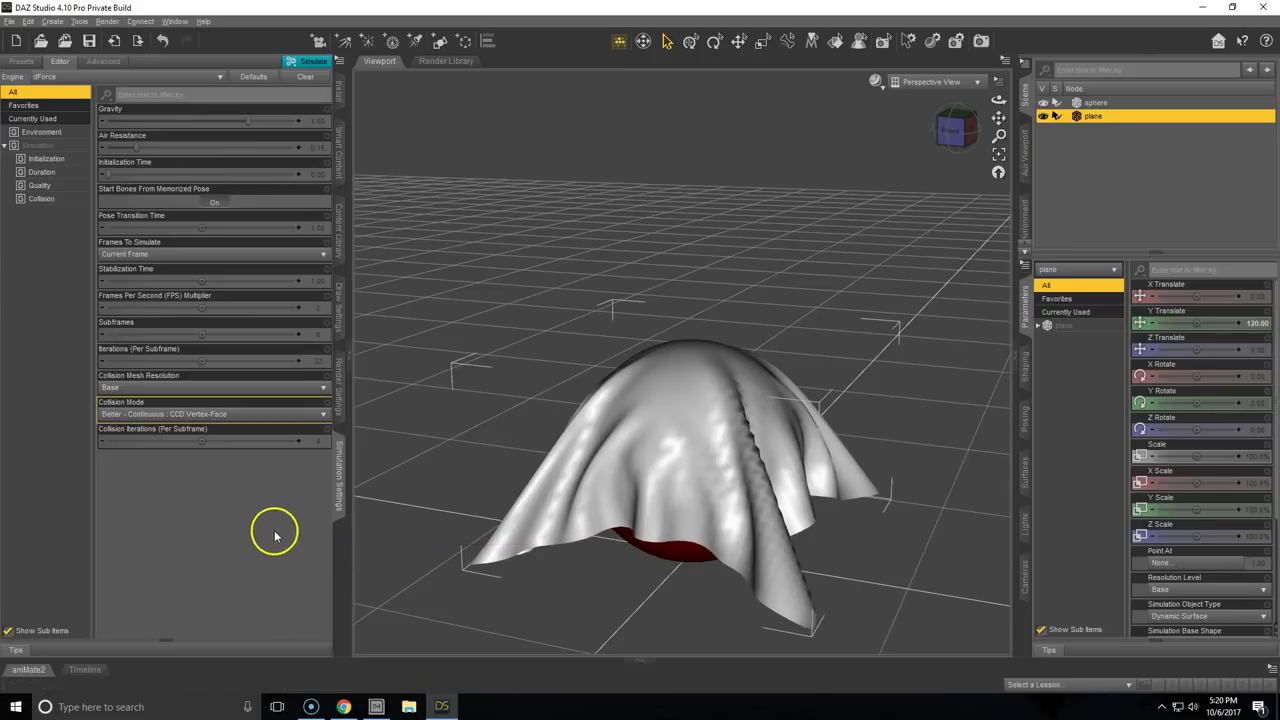
pyautogui.click(15, 651)
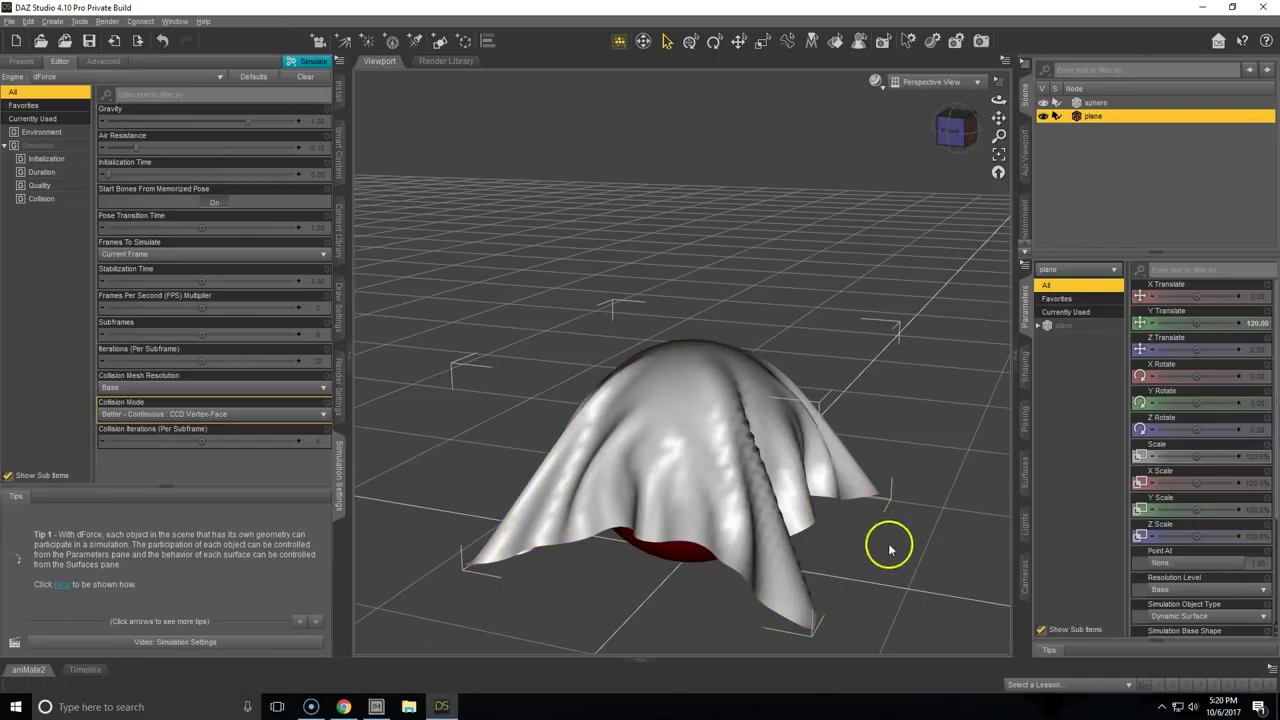
pyautogui.click(953, 112)
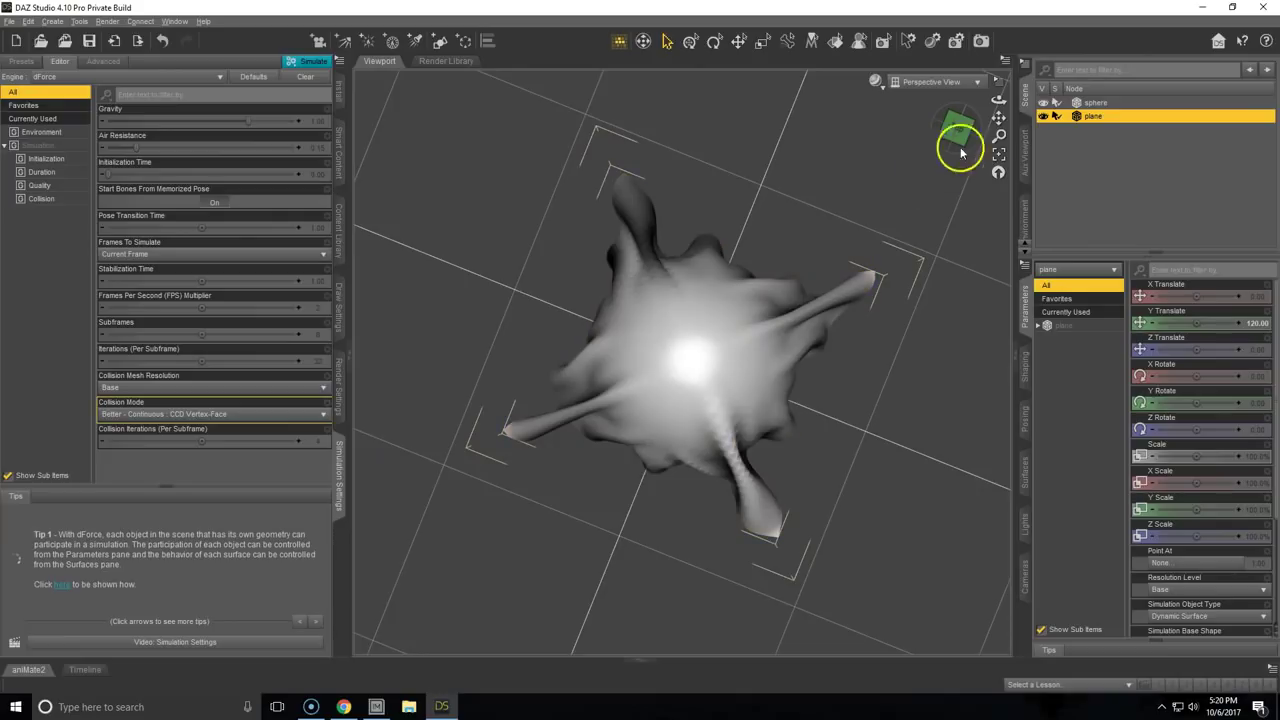
pyautogui.hotkey('ctrl', 'shift', 'a')
pyautogui.click(997, 173)
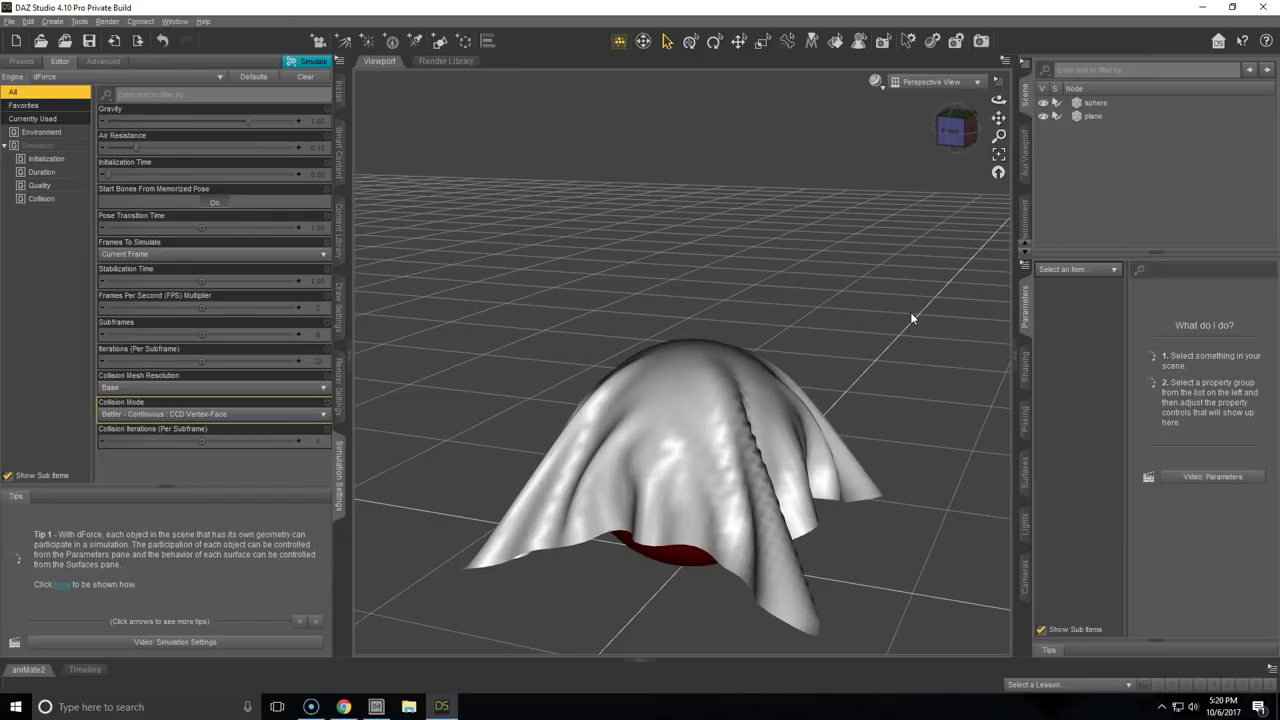
# Select the plane and set the viewport draw style to Wire Texture Shaded.
pyautogui.click(1100, 117)
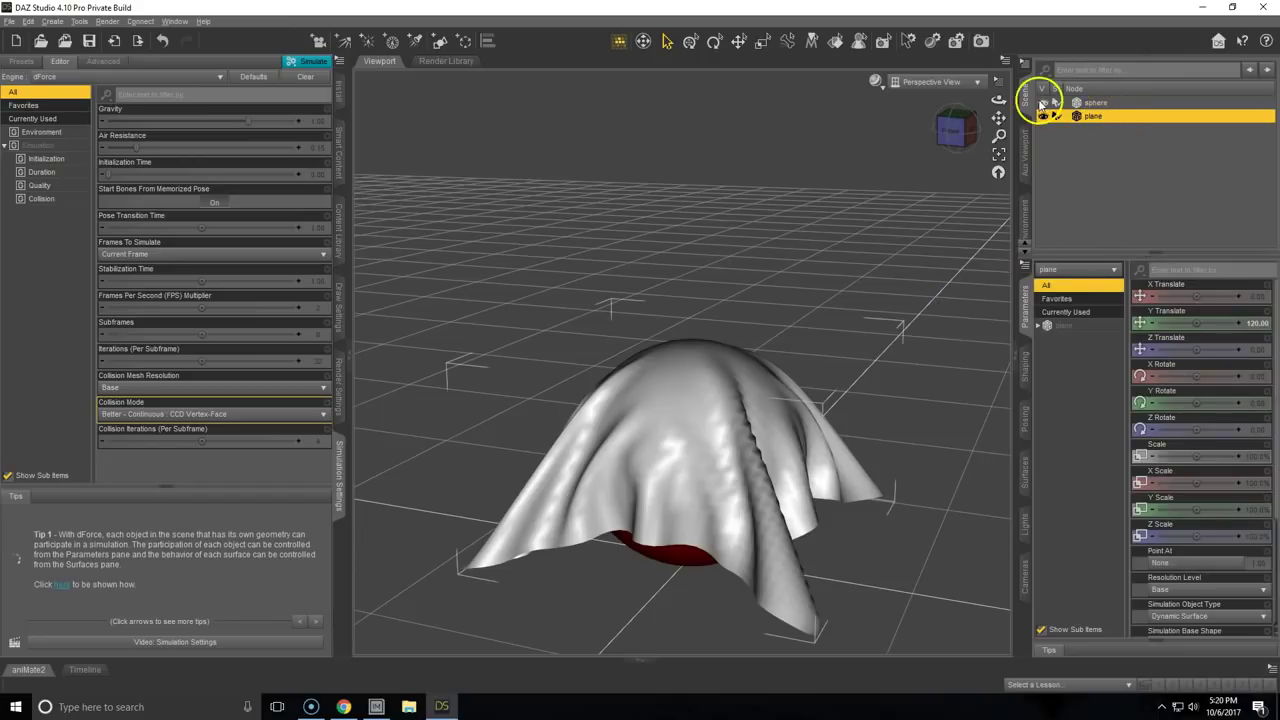
pyautogui.click(875, 81)
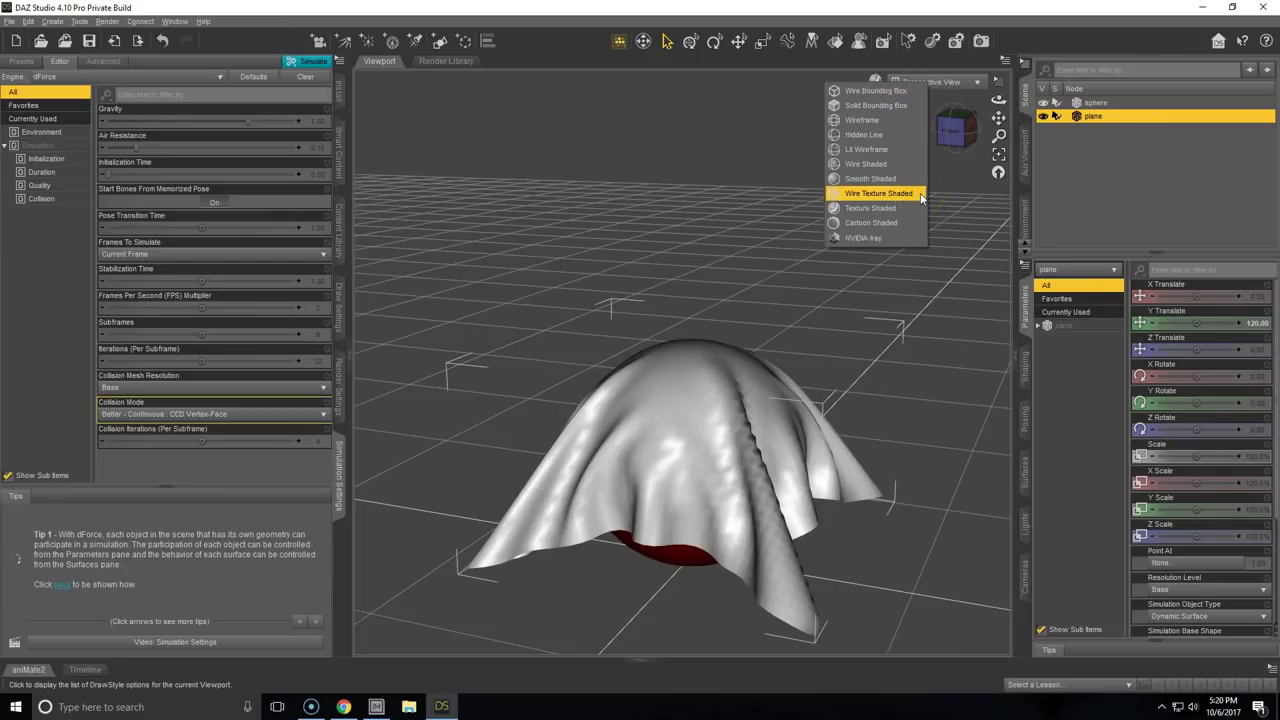
pyautogui.click(878, 193)
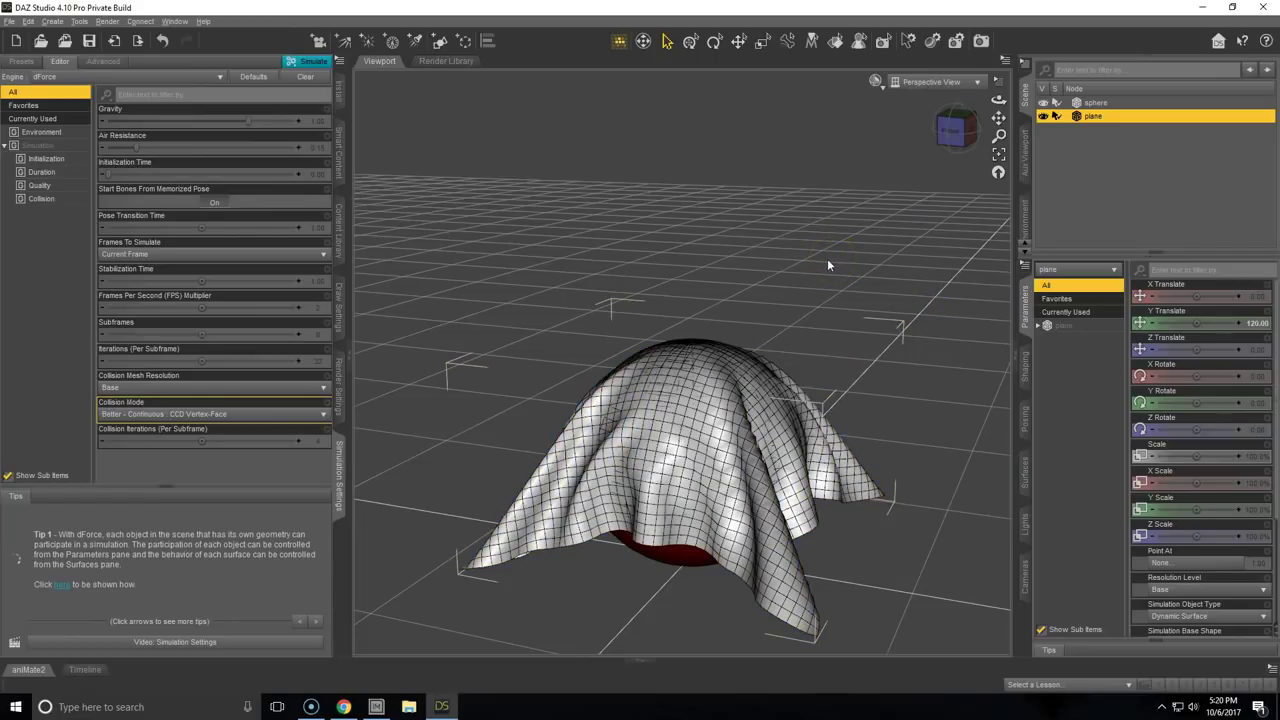
# Set the Triangulation Wireframe Opacity of the Wire Texture Shaded draw style to 100%.
pyautogui.click(340, 330)
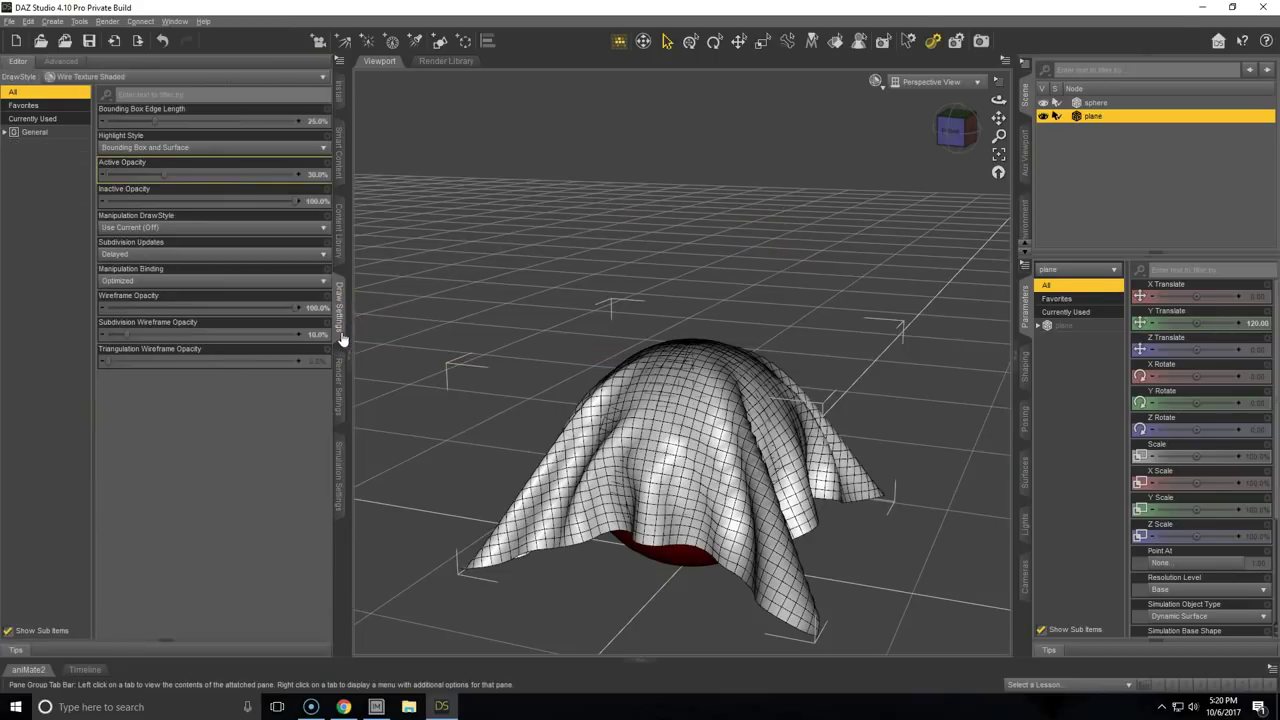
pyautogui.click(44, 136)
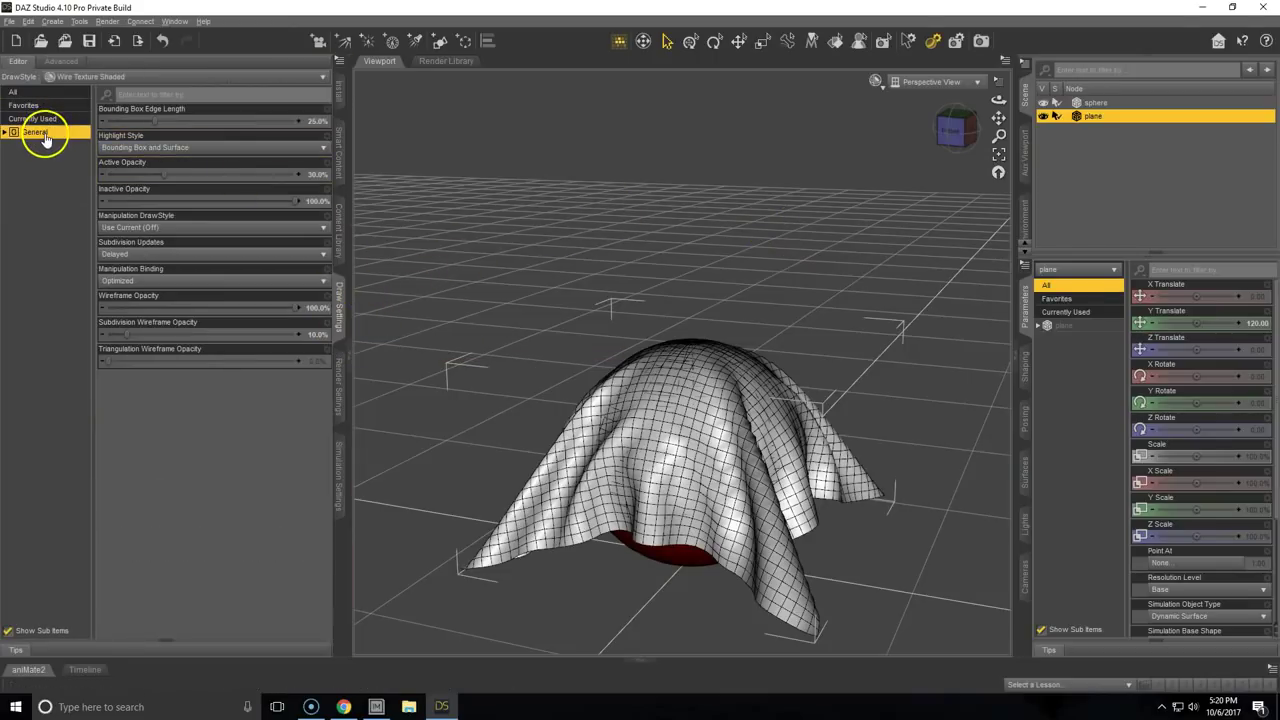
pyautogui.click(8, 132)
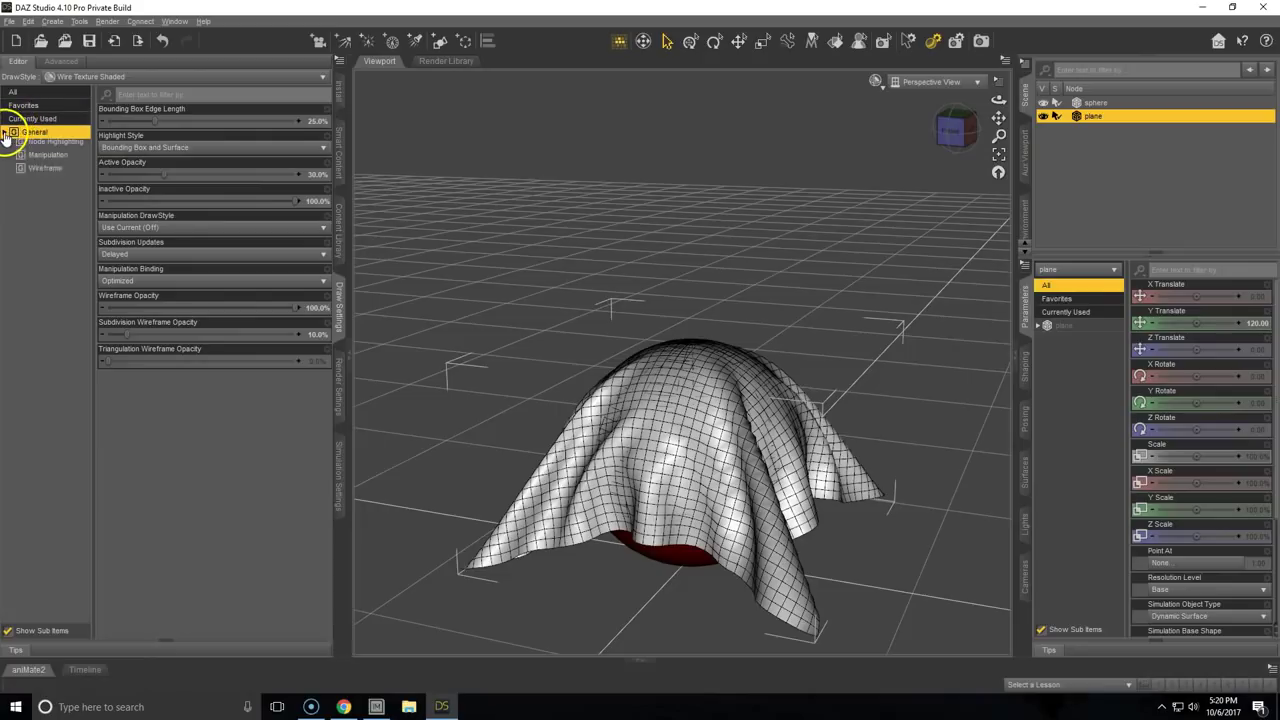
pyautogui.click(45, 172)
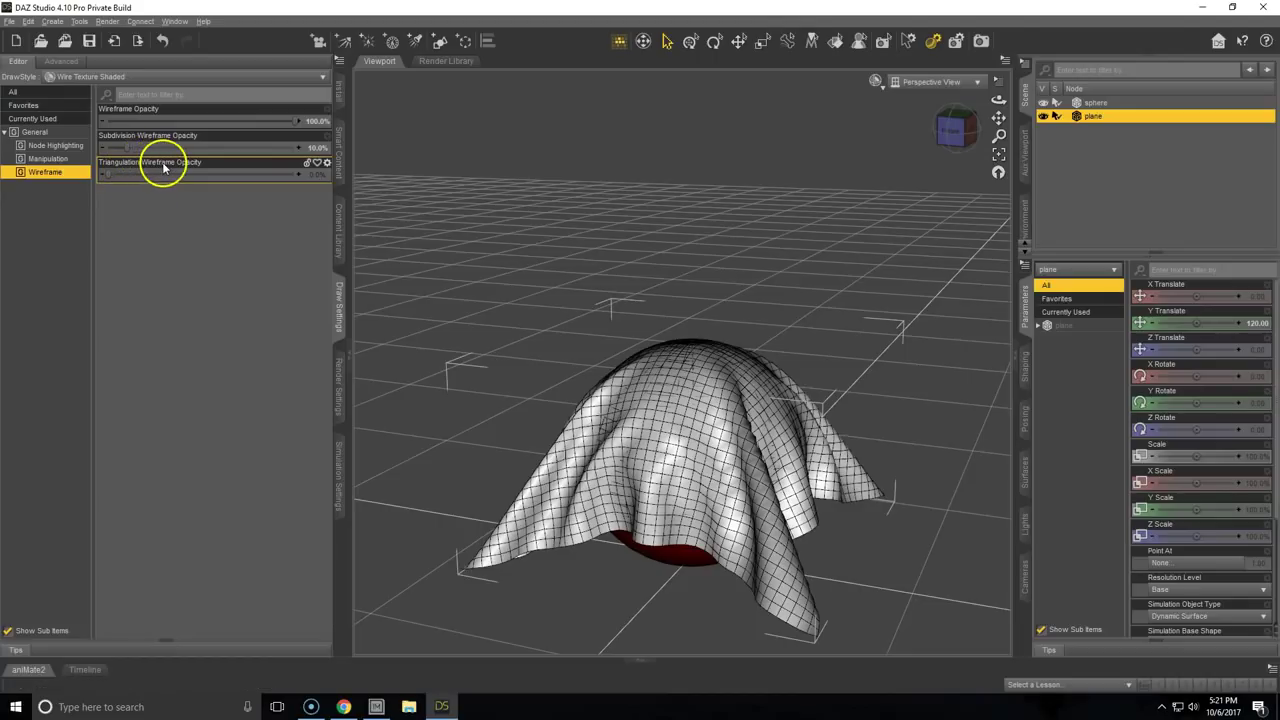
pyautogui.moveTo(114, 171); pyautogui.dragTo(322, 180)
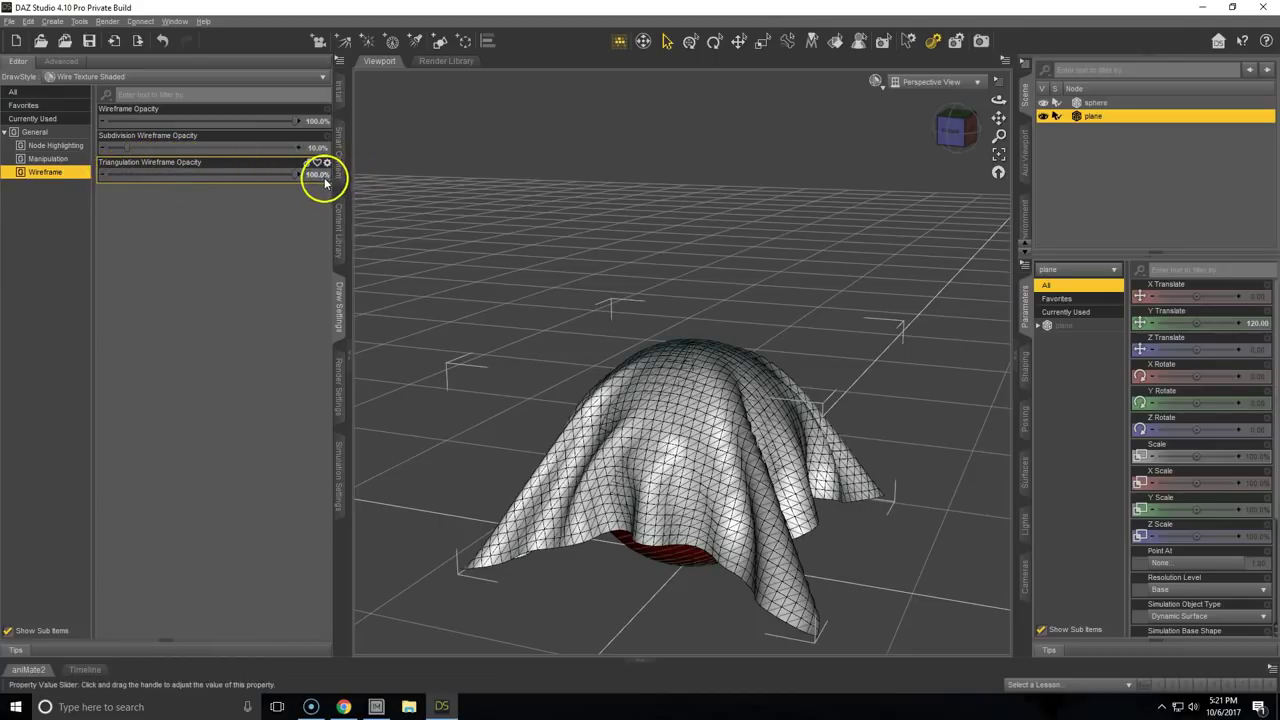
# Convert the geometry of the draped plane to SubD.
pyautogui.moveTo(700, 234); pyautogui.dragTo(794, 251)
pyautogui.moveTo(1000, 119); pyautogui.dragTo(849, 566)
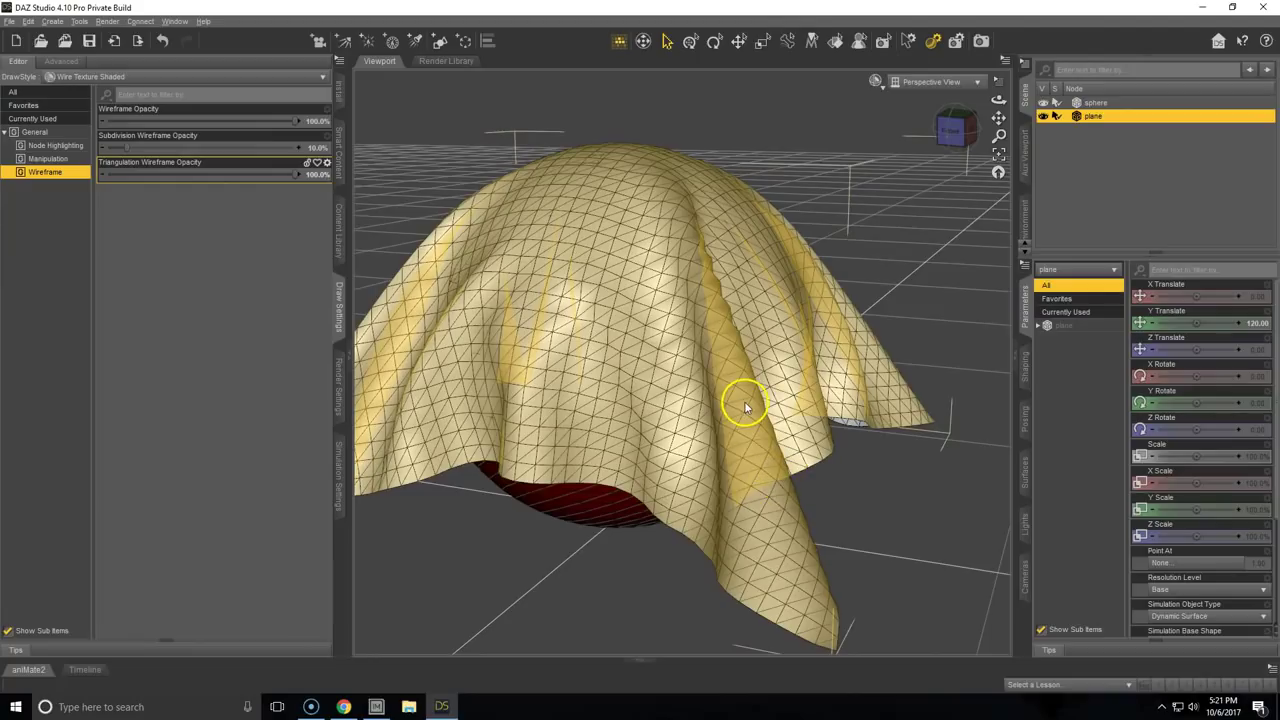
pyautogui.moveTo(951, 134); pyautogui.dragTo(625, 342)
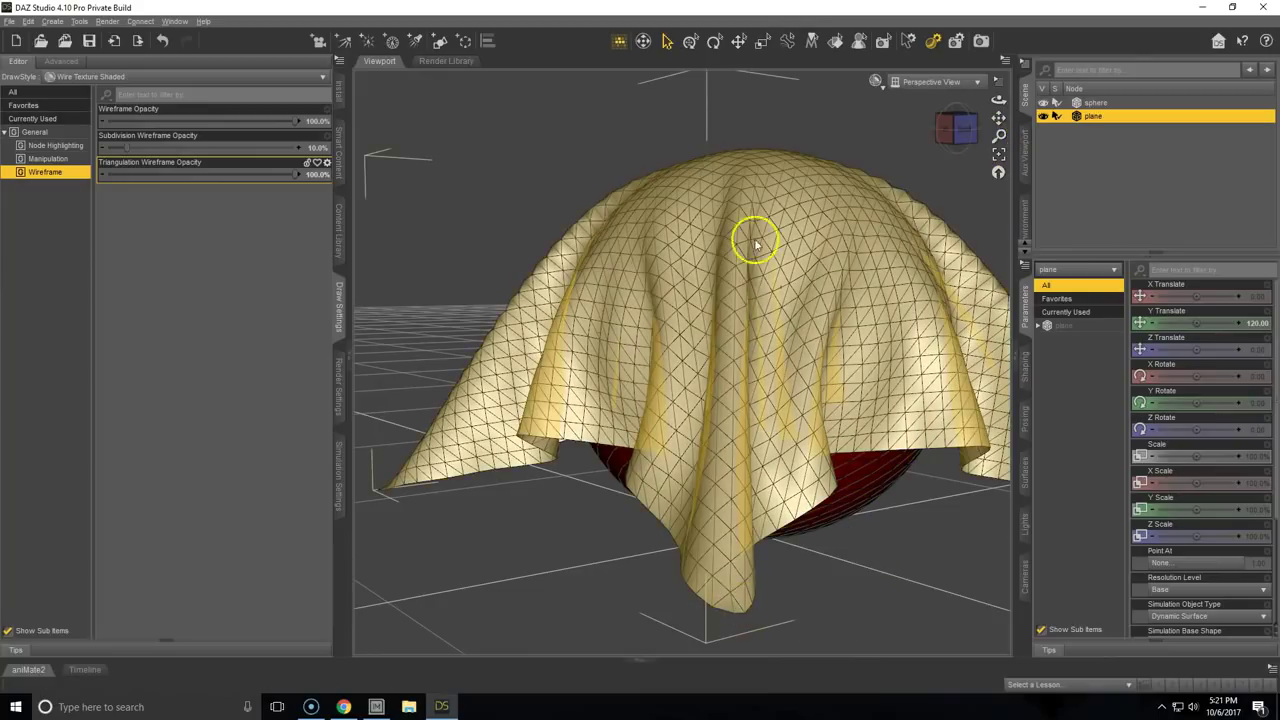
pyautogui.click(999, 155)
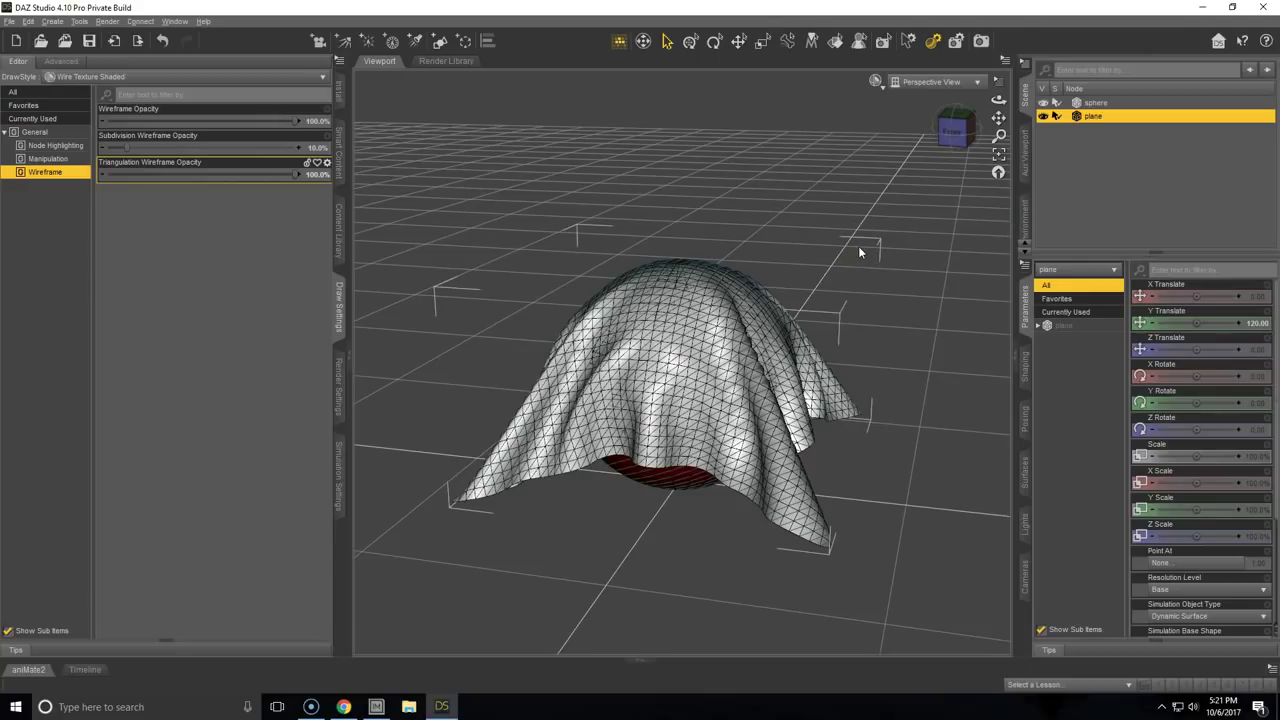
pyautogui.click(29, 21)
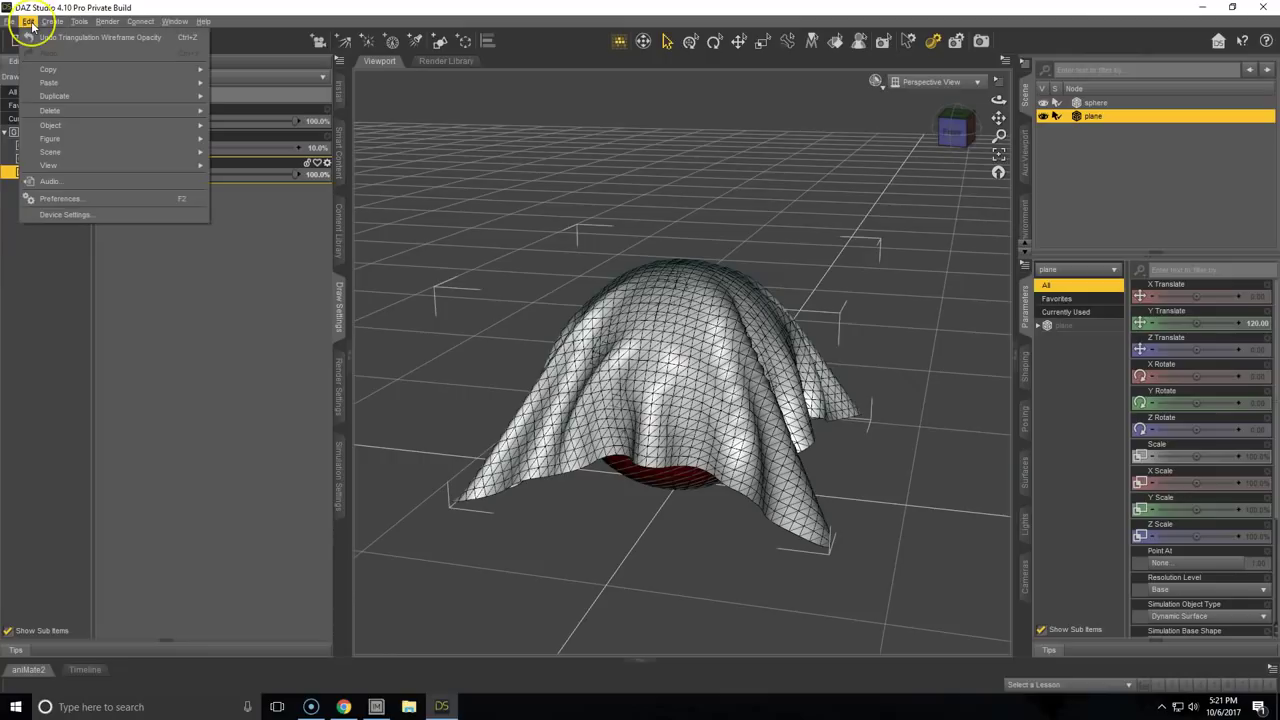
pyautogui.moveTo(100, 125)
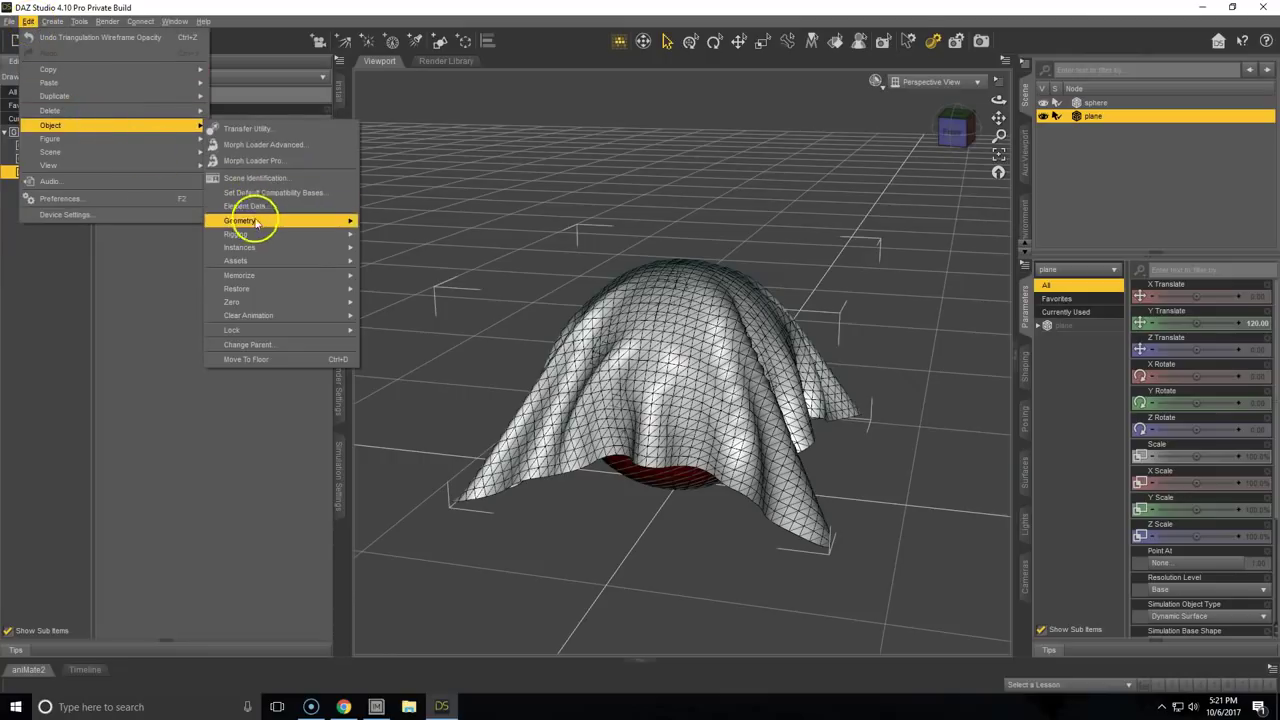
pyautogui.moveTo(258, 224)
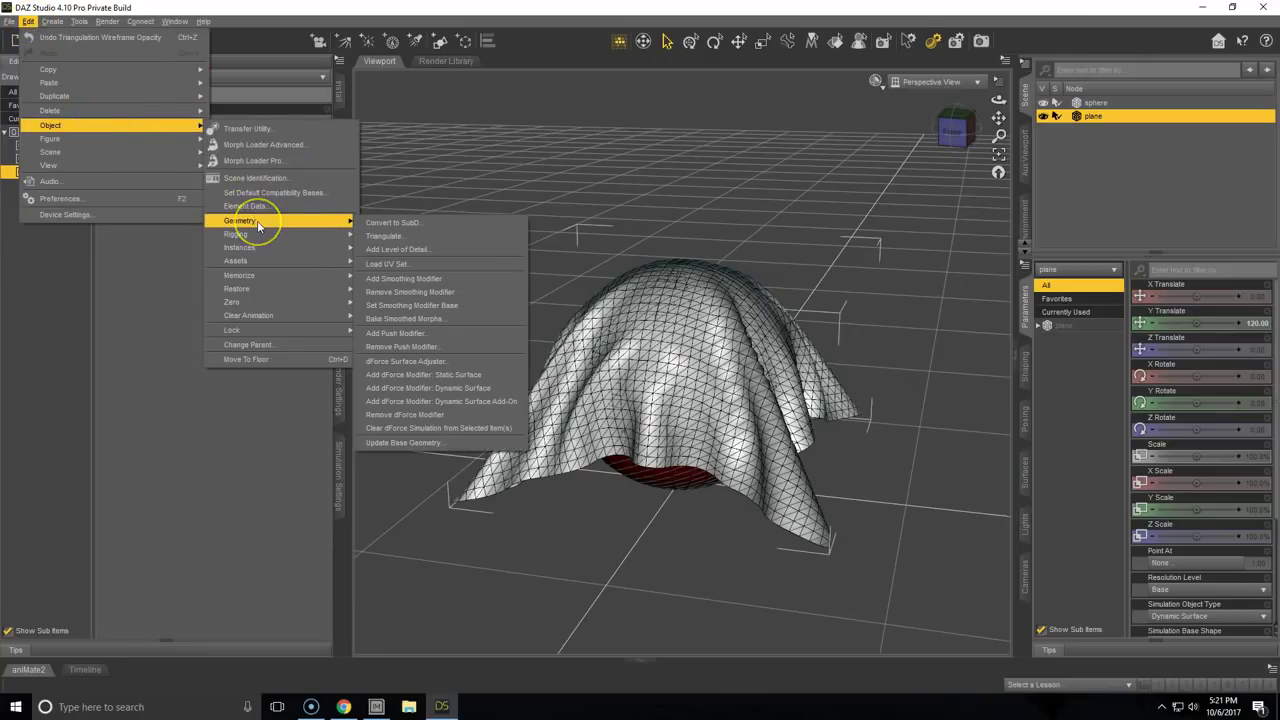
pyautogui.click(487, 224)
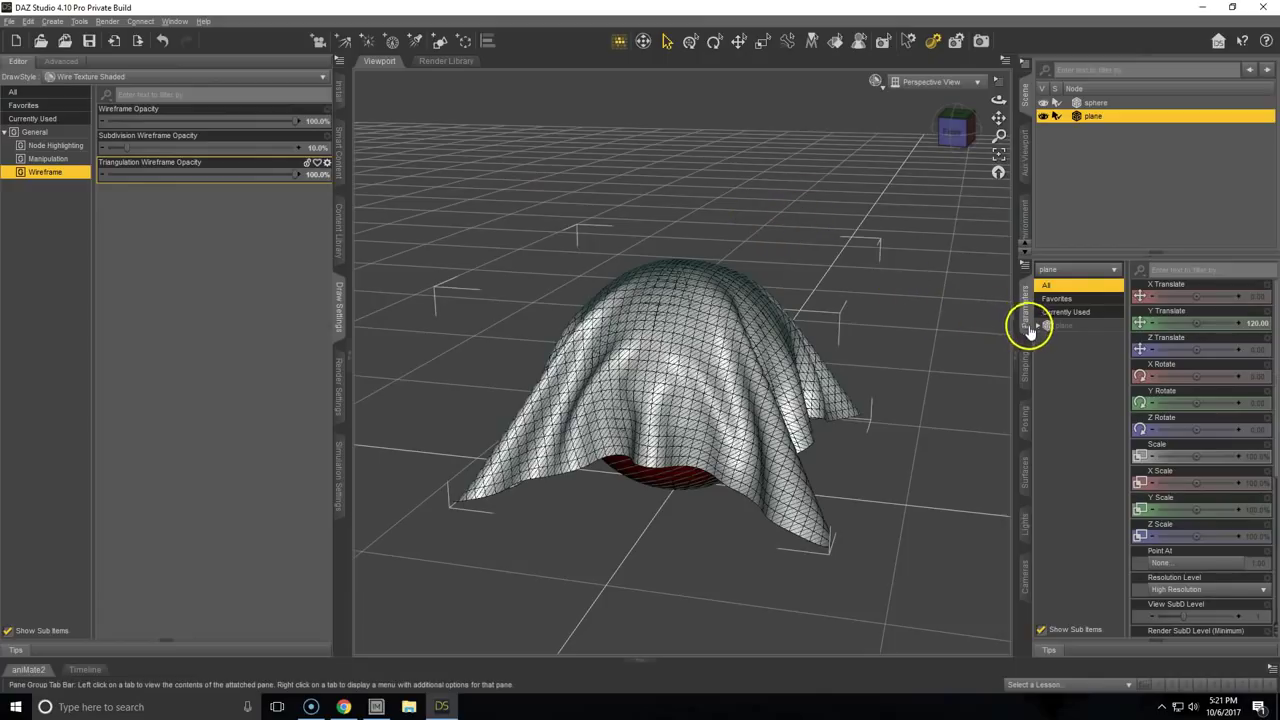
# Set the Resolution Level in the plane's mesh resolution properties to Base.
pyautogui.click(1063, 325)
pyautogui.click(1043, 325)
pyautogui.click(1050, 339)
pyautogui.click(1045, 339)
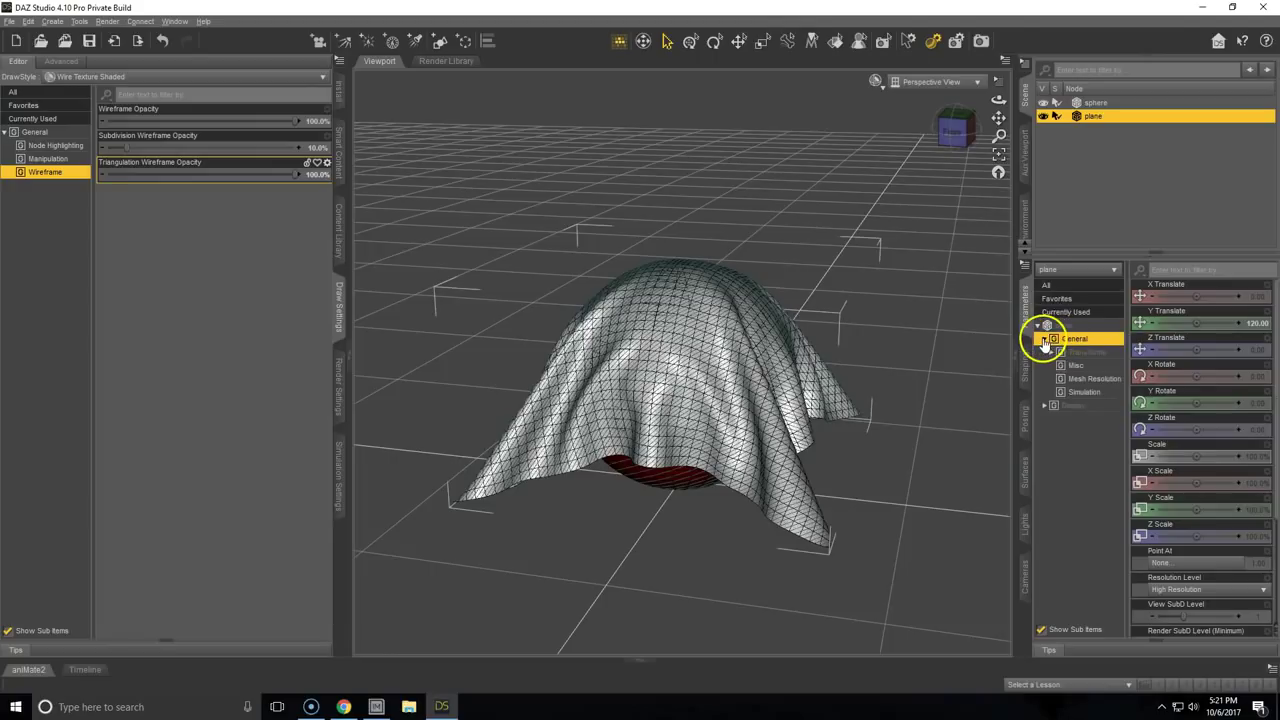
pyautogui.click(1085, 379)
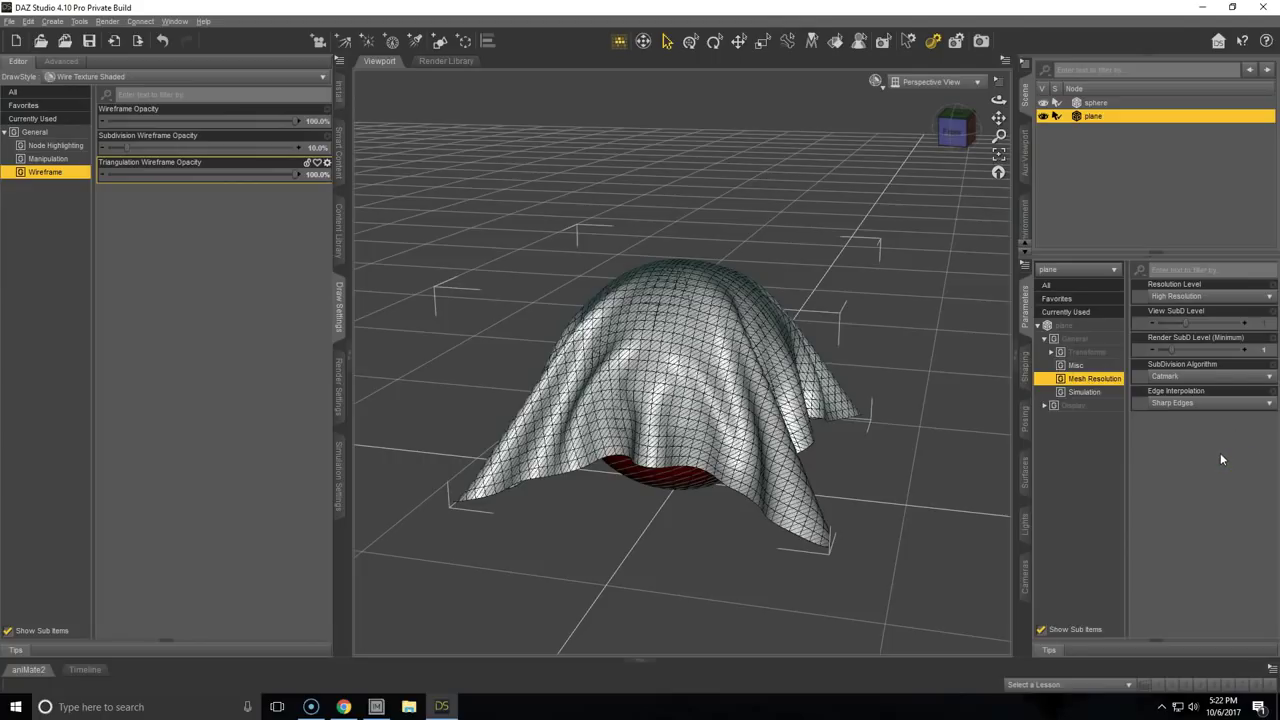
pyautogui.click(1222, 298)
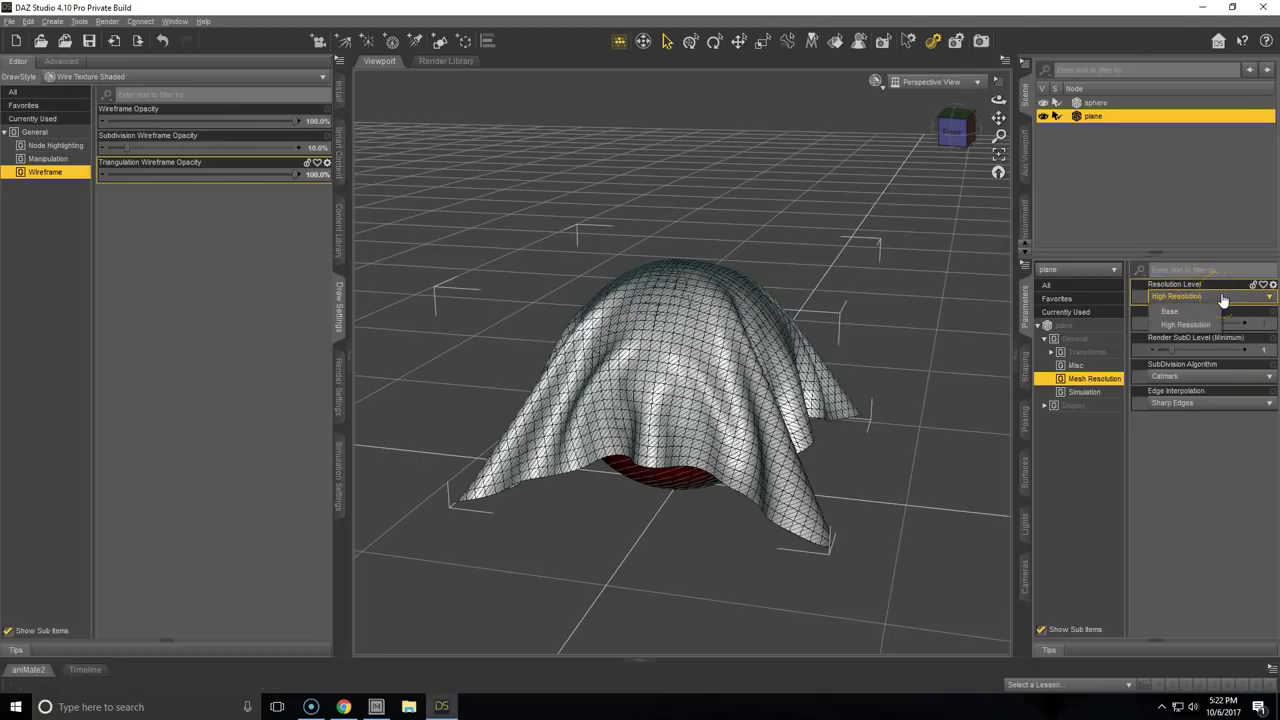
pyautogui.click(1197, 310)
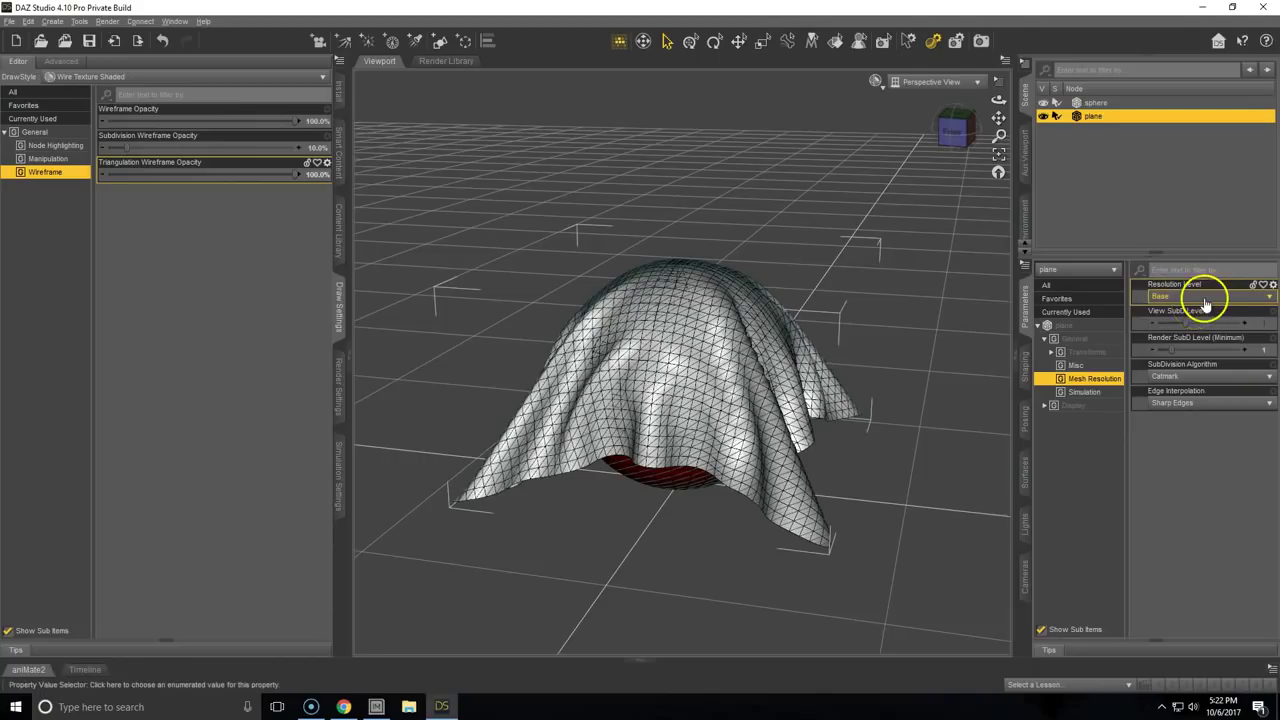
# Set the plane's SubDivision Algorithm to Bilinear.
pyautogui.click(1208, 376)
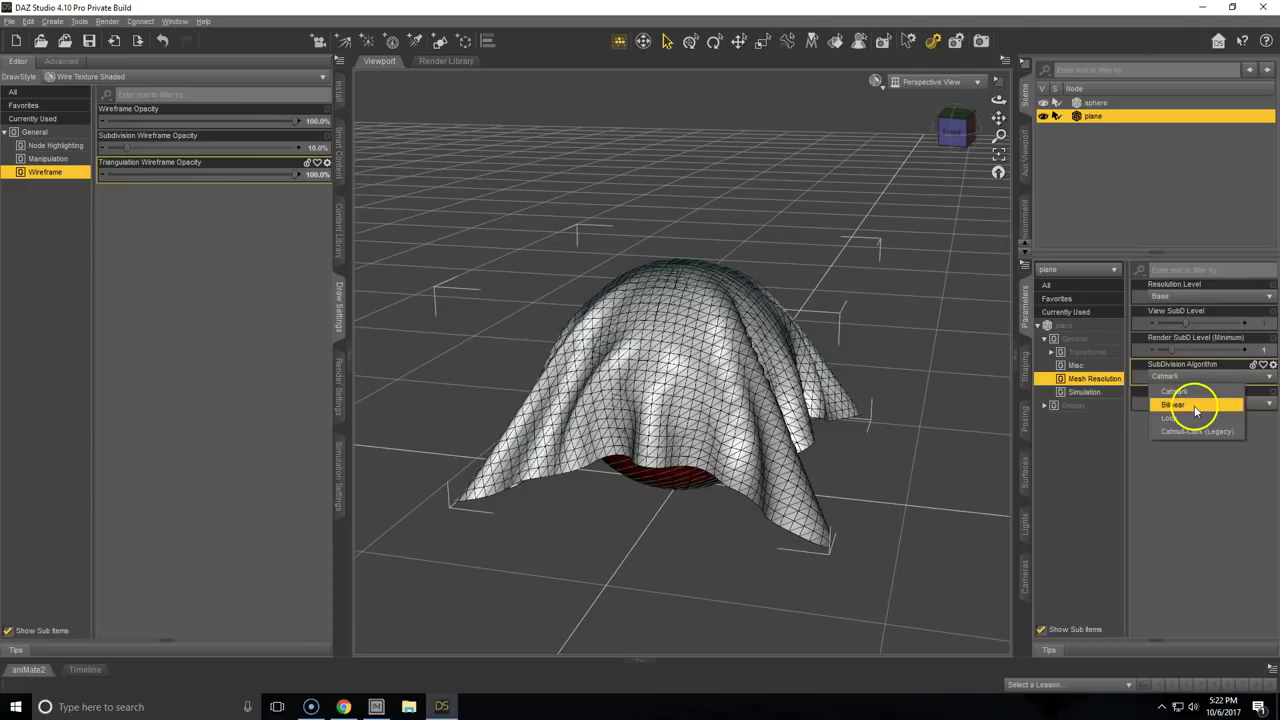
pyautogui.click(1205, 404)
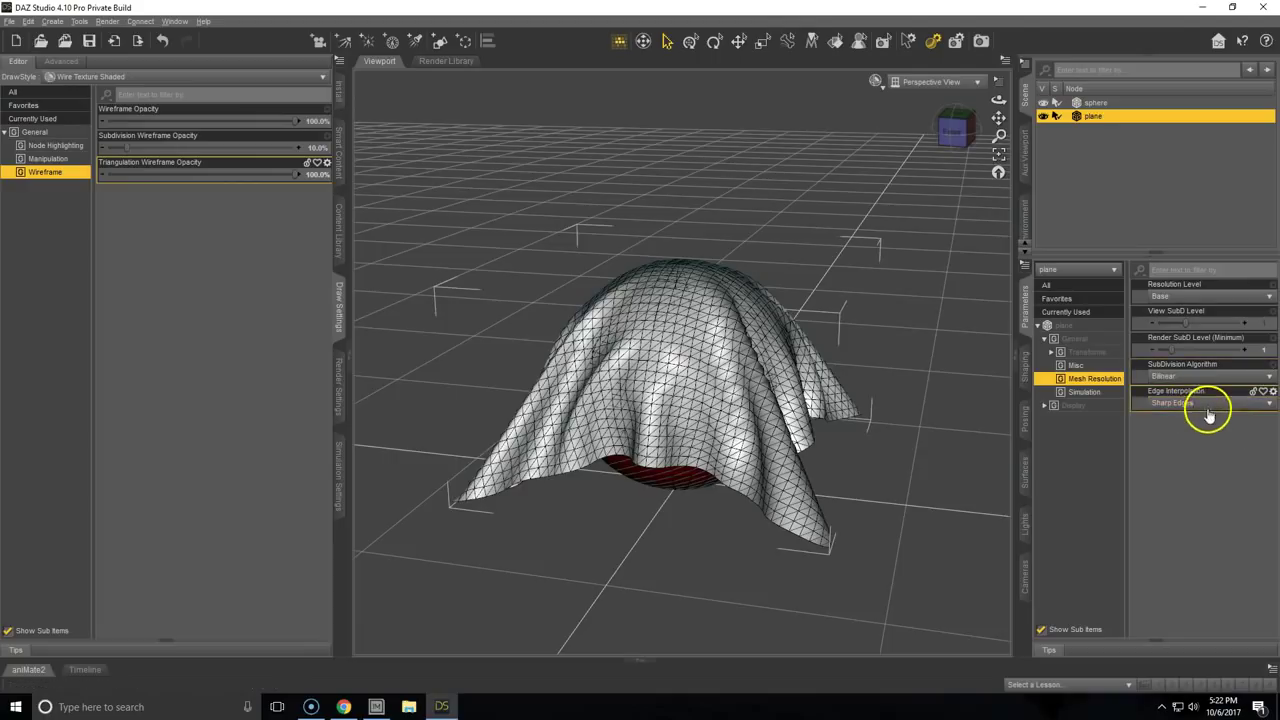
pyautogui.click(1205, 499)
# Activate the Geometry Editor tool for the selected plane.
pyautogui.click(79, 21)
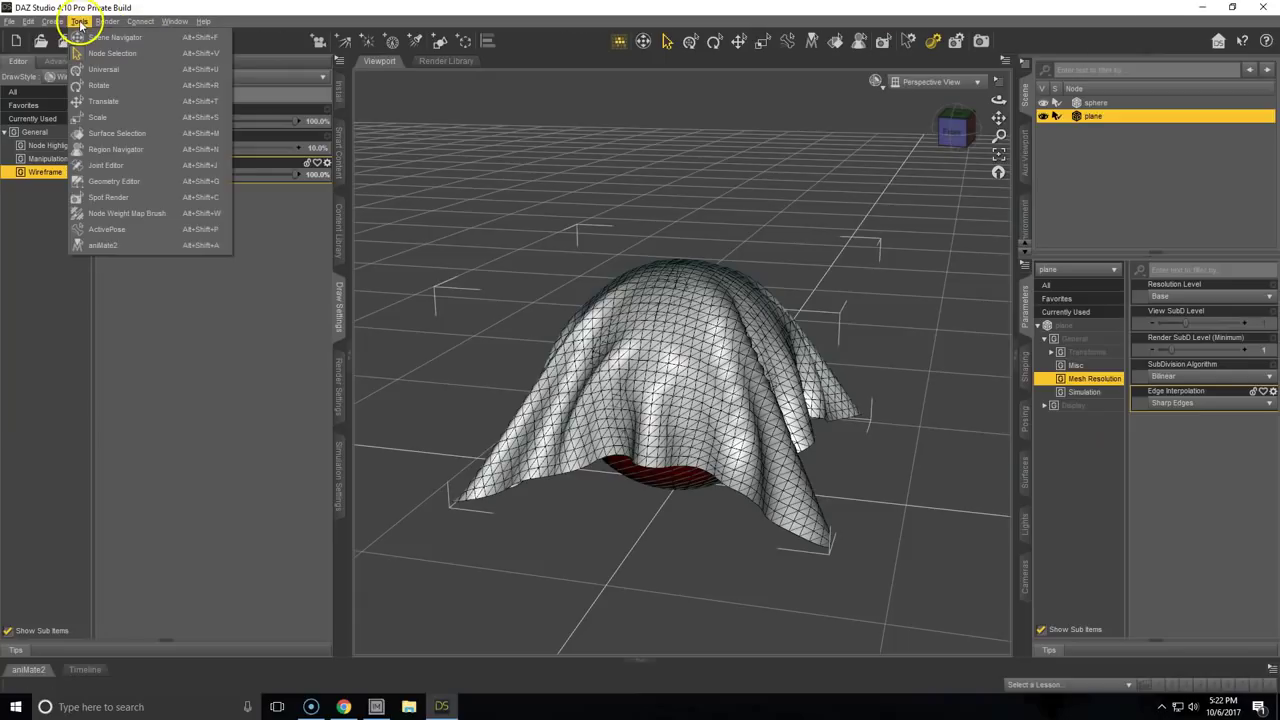
pyautogui.click(157, 186)
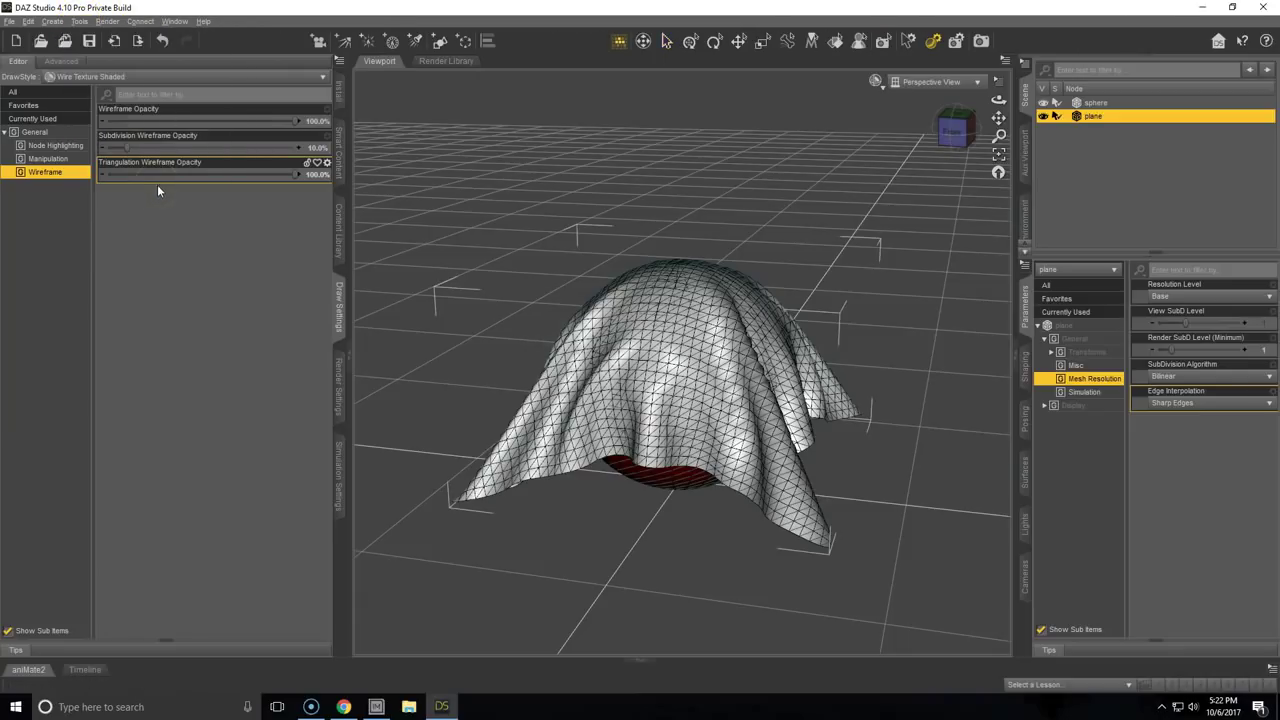
pyautogui.click(908, 45)
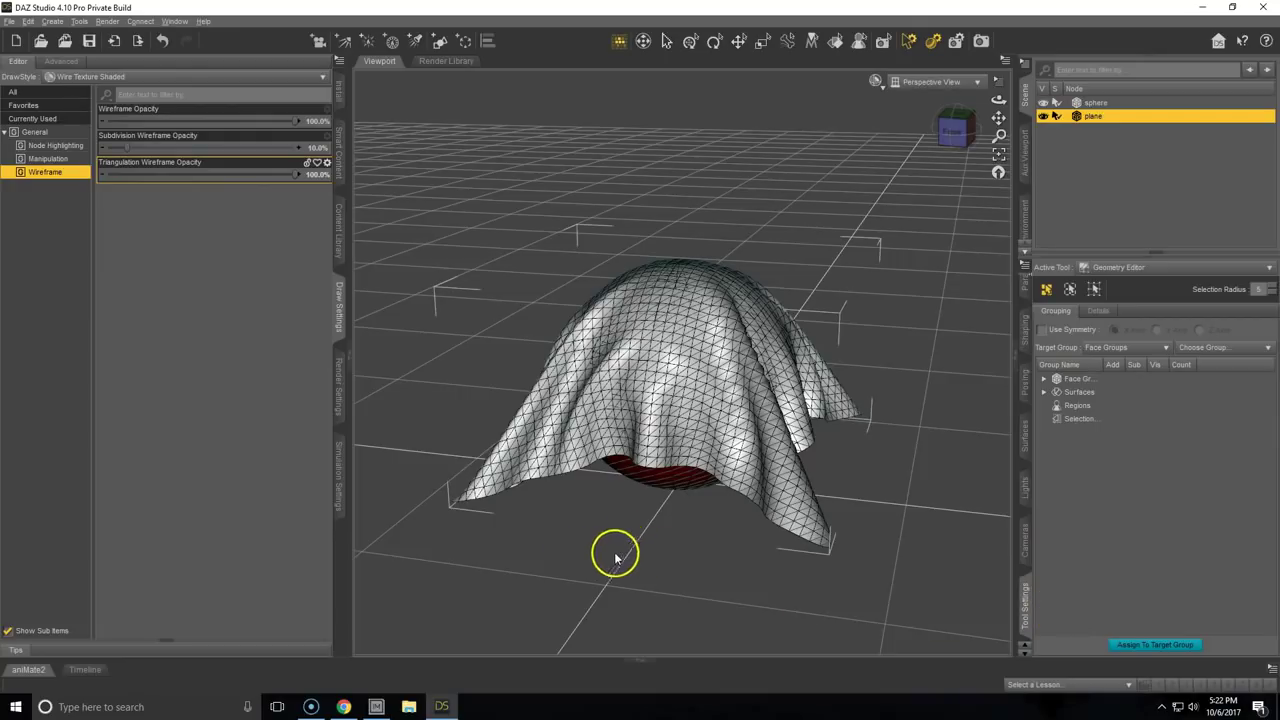
# Clear the dForce simulation and look at the flat plane from the top.
pyautogui.click(341, 510)
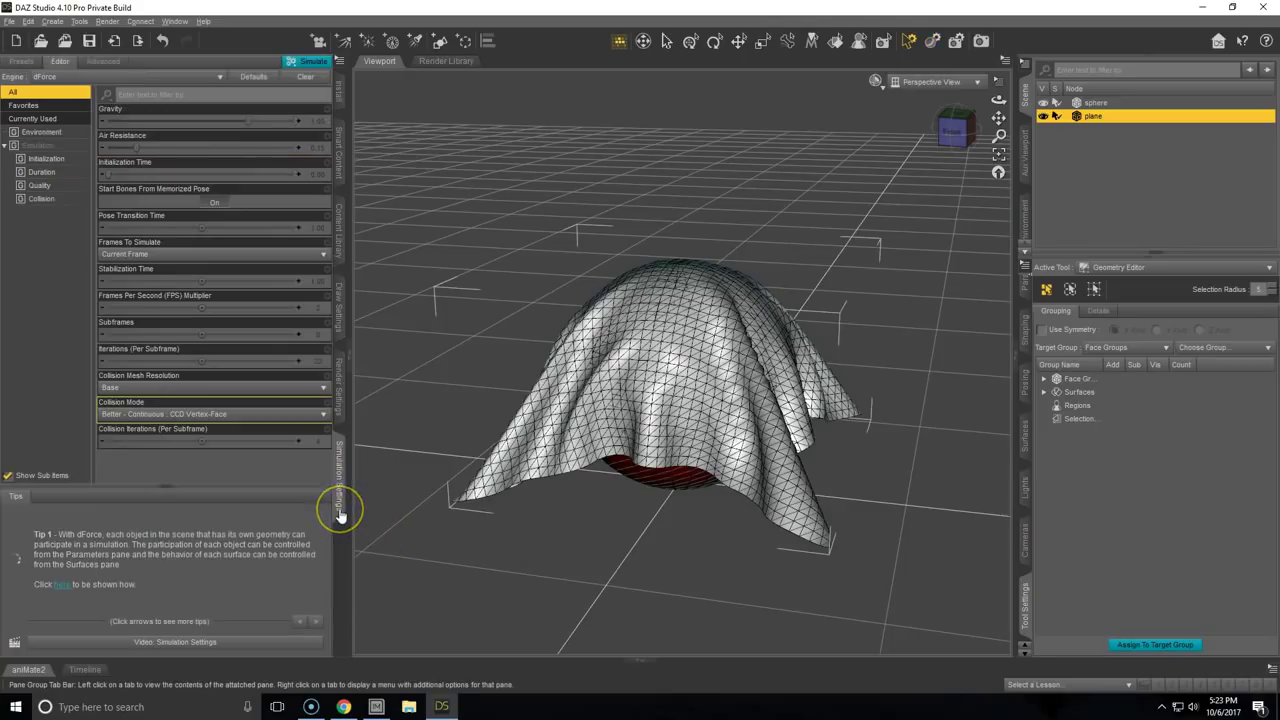
pyautogui.click(307, 82)
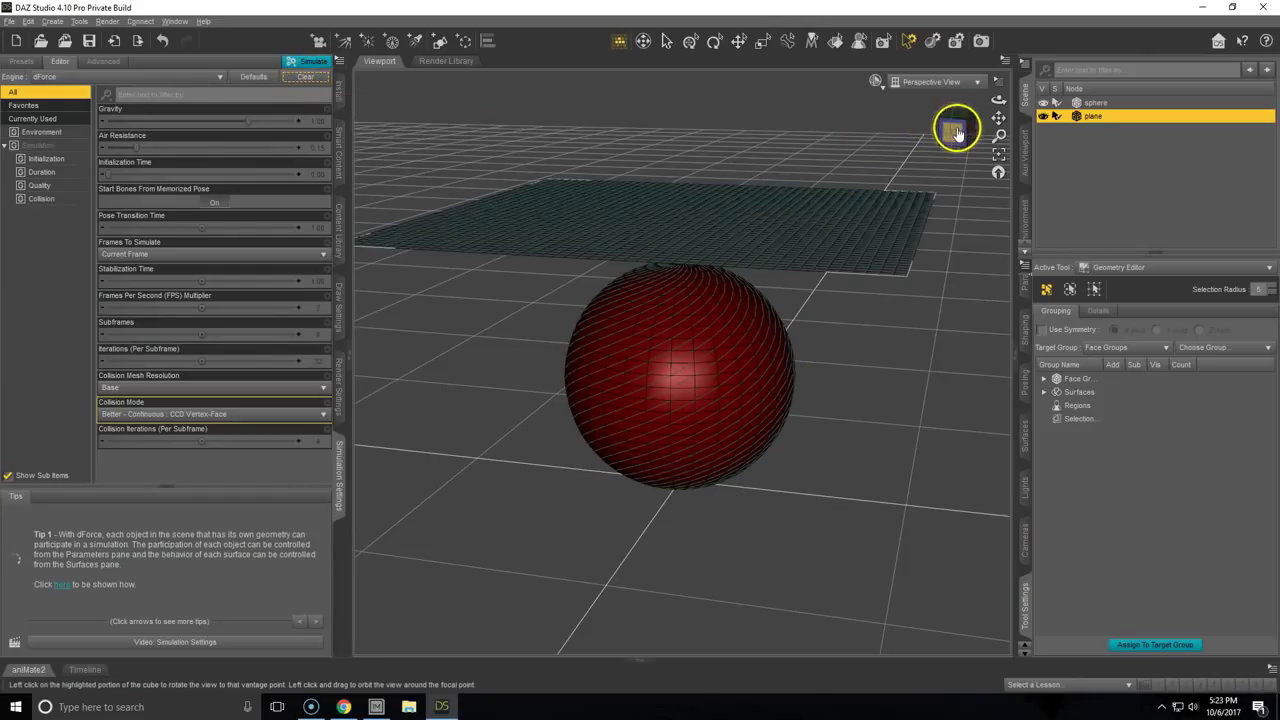
pyautogui.click(955, 128)
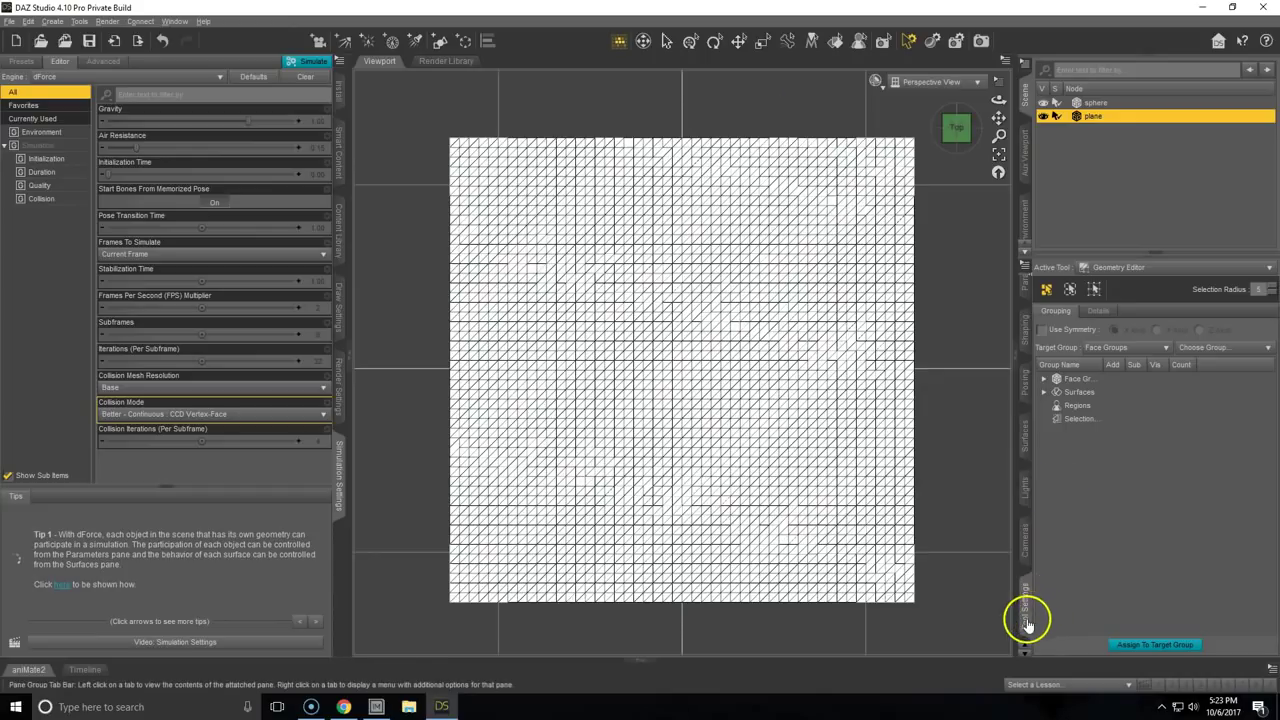
# Using polygon selection, select the faces in the lower-right quarter of the plane as seen from the top.
pyautogui.rightClick(703, 404)
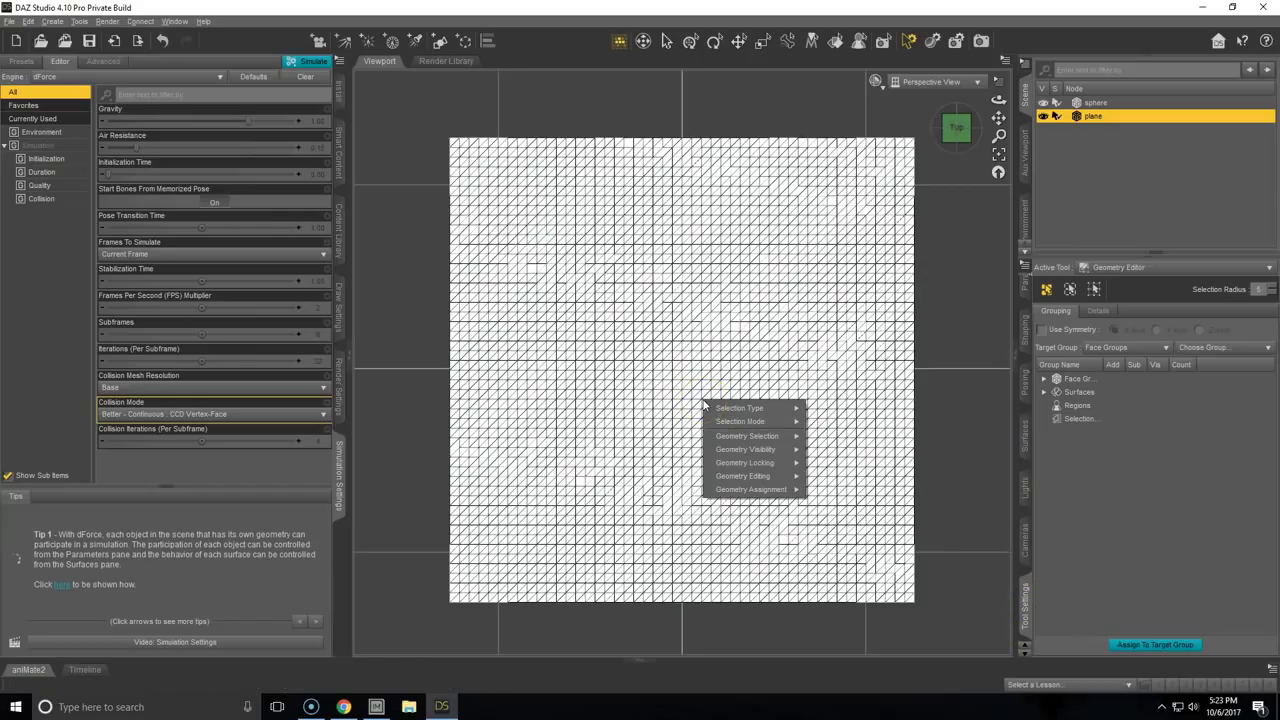
pyautogui.click(766, 412)
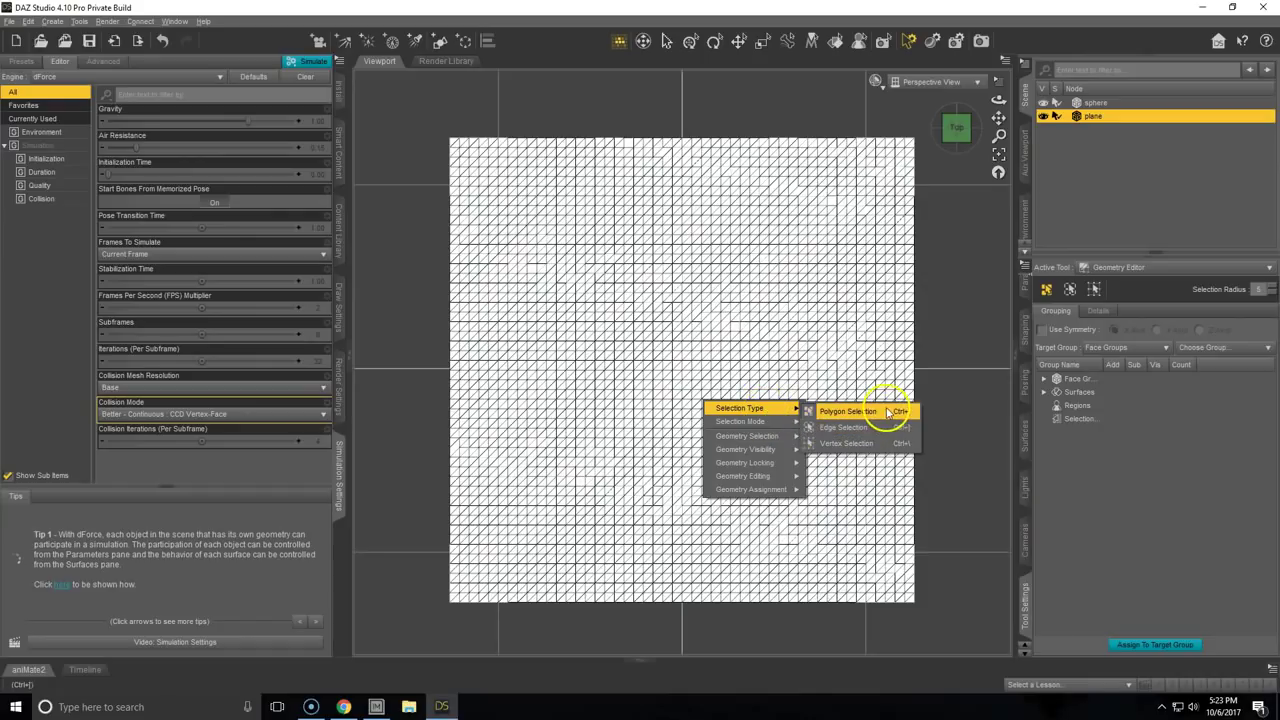
pyautogui.moveTo(769, 424)
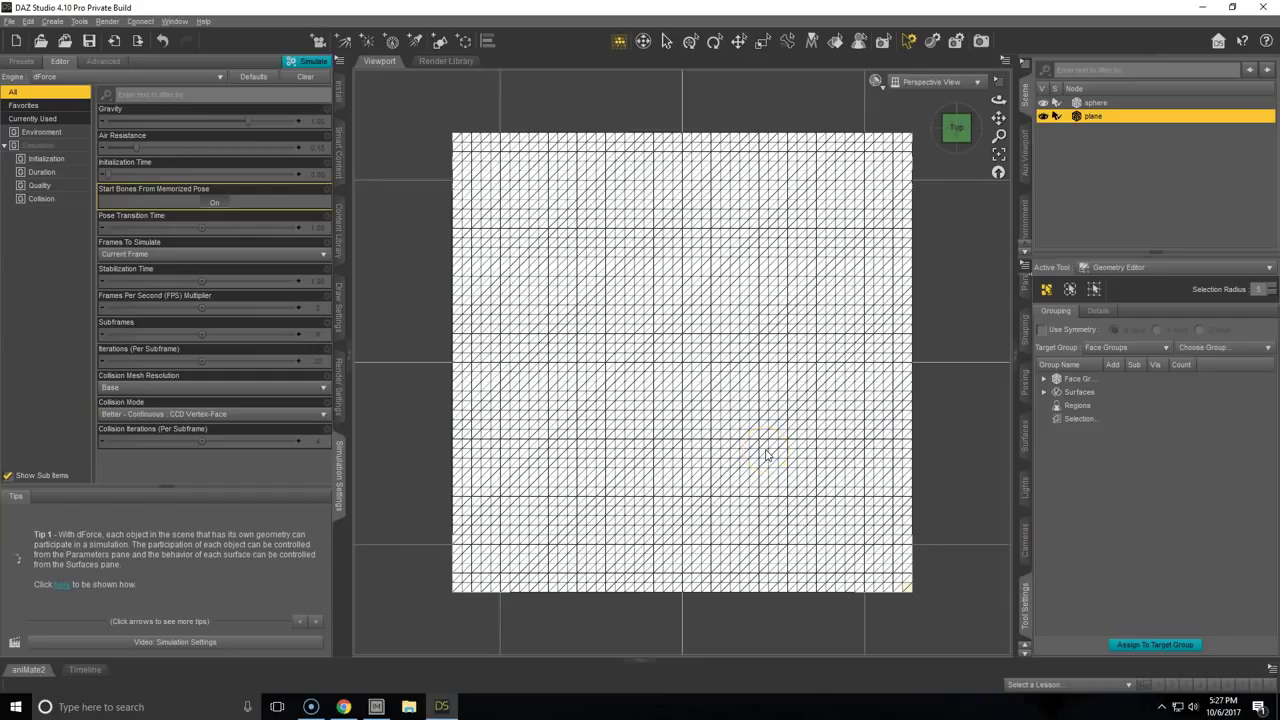
pyautogui.click(769, 453)
pyautogui.moveTo(833, 535); pyautogui.dragTo(932, 600)
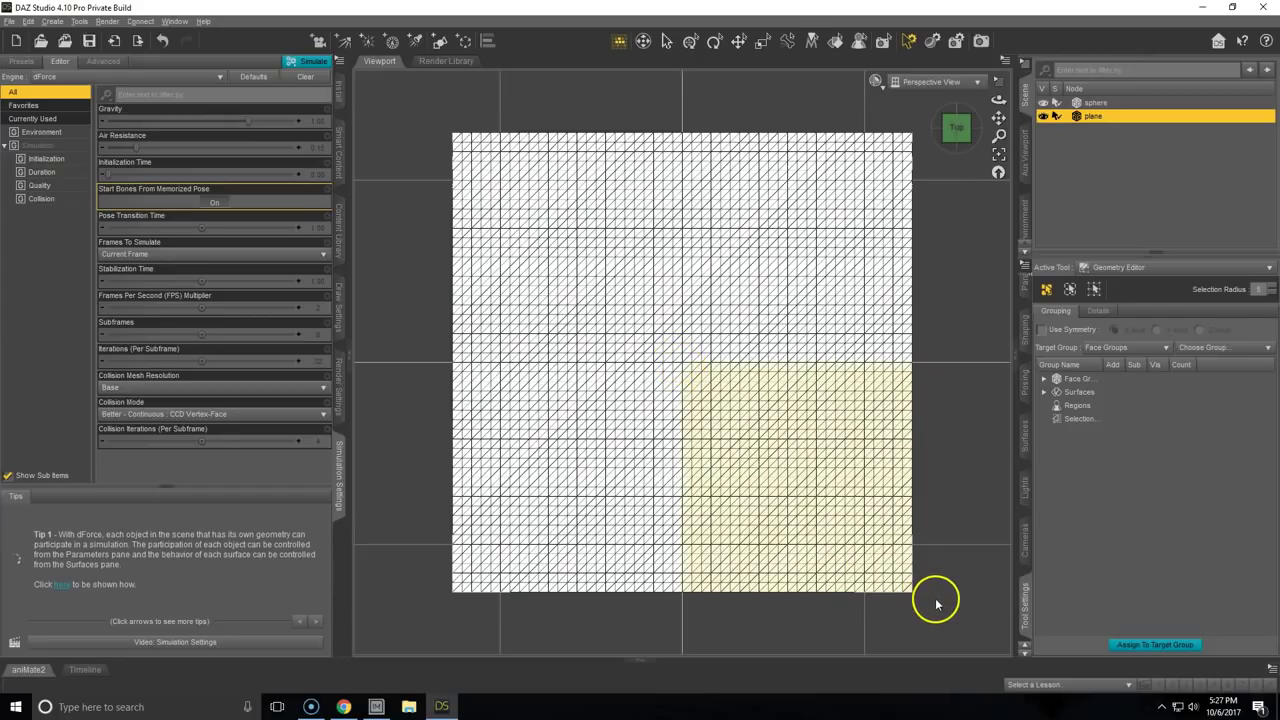
# Rotate the triangulation of the selected polygons in the plane's lower-right quarter.
pyautogui.rightClick(762, 452)
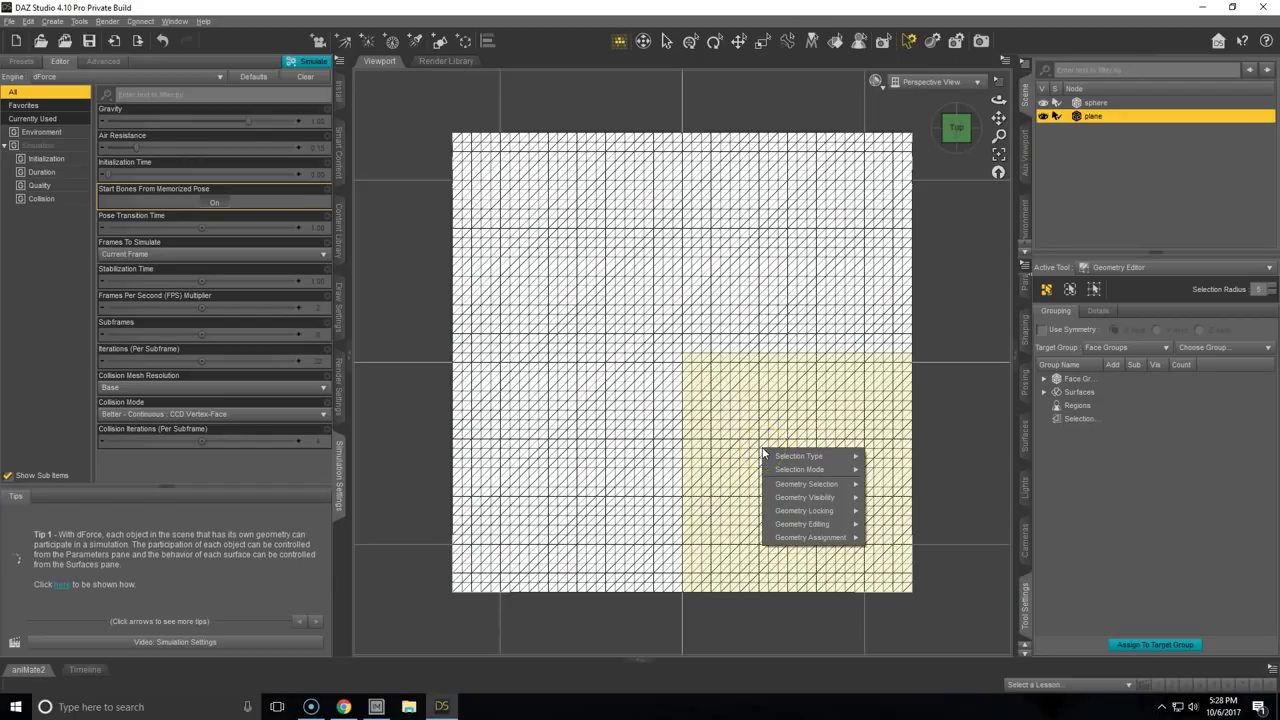
pyautogui.moveTo(829, 524)
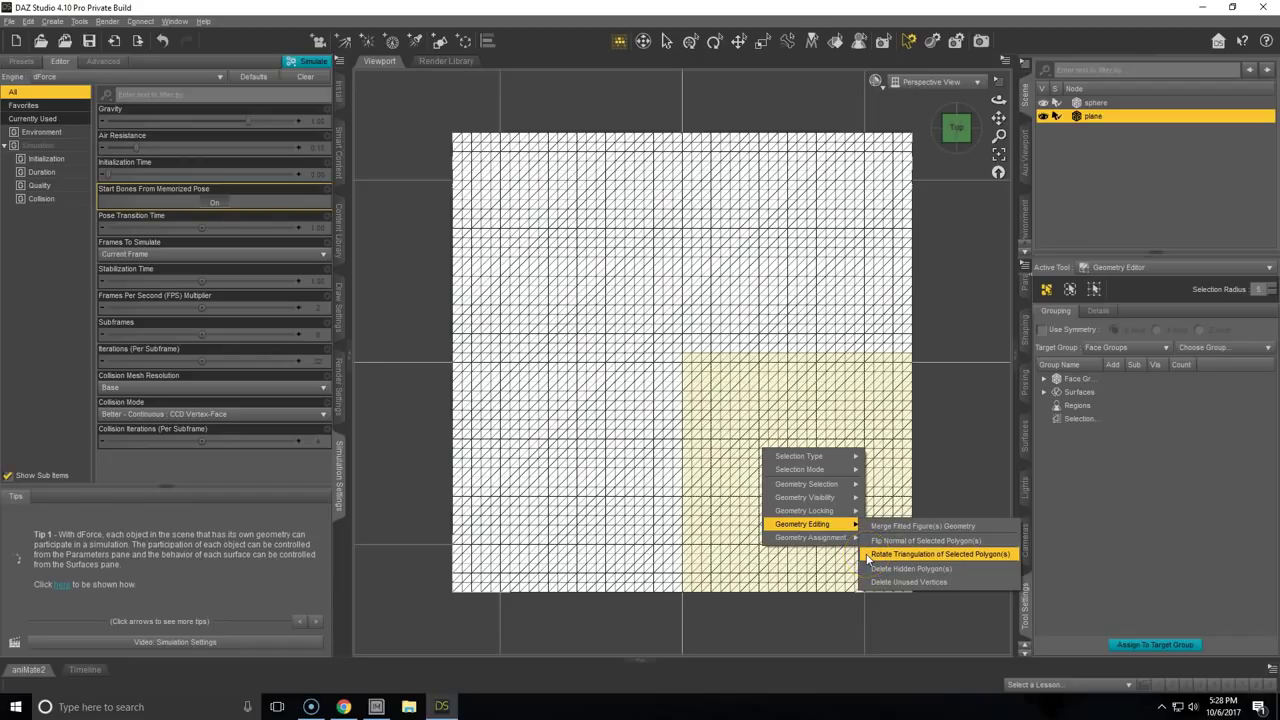
pyautogui.click(868, 556)
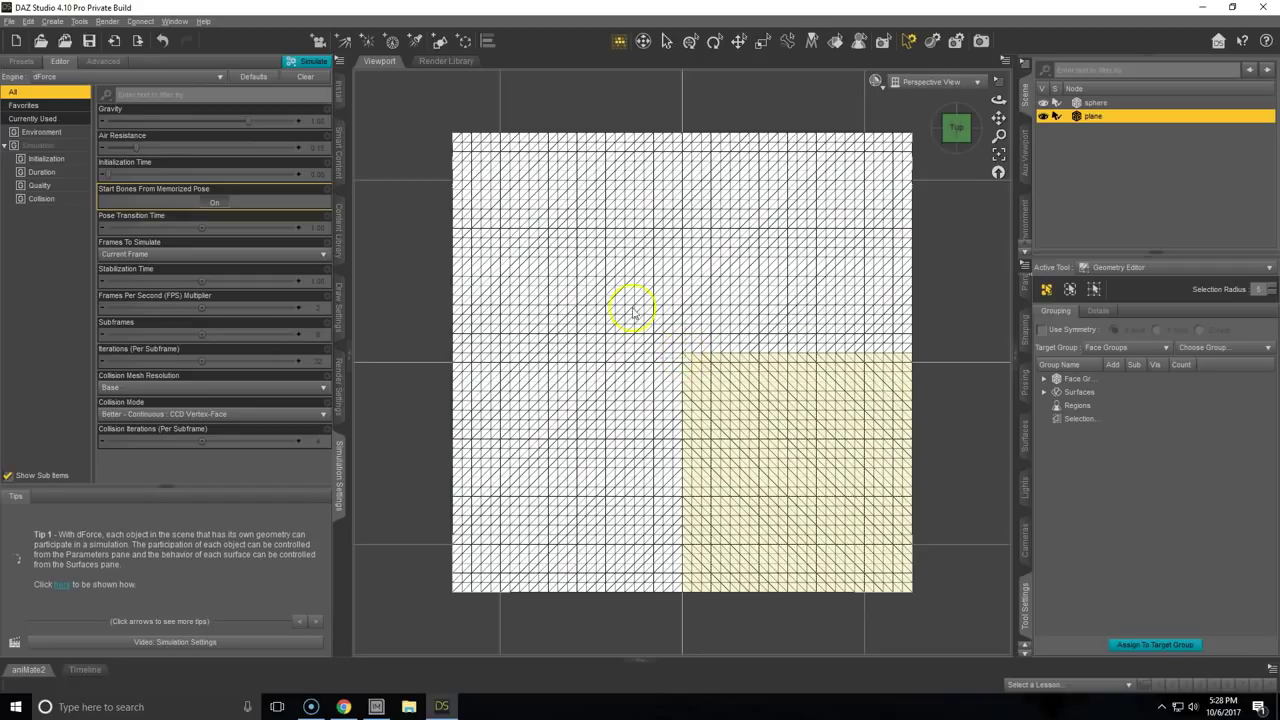
# Select the faces in the plane's upper-left quarter, rotate their triangulation, and return to the Node Selection tool.
pyautogui.click(452, 136)
pyautogui.rightClick(586, 200)
pyautogui.moveTo(645, 277)
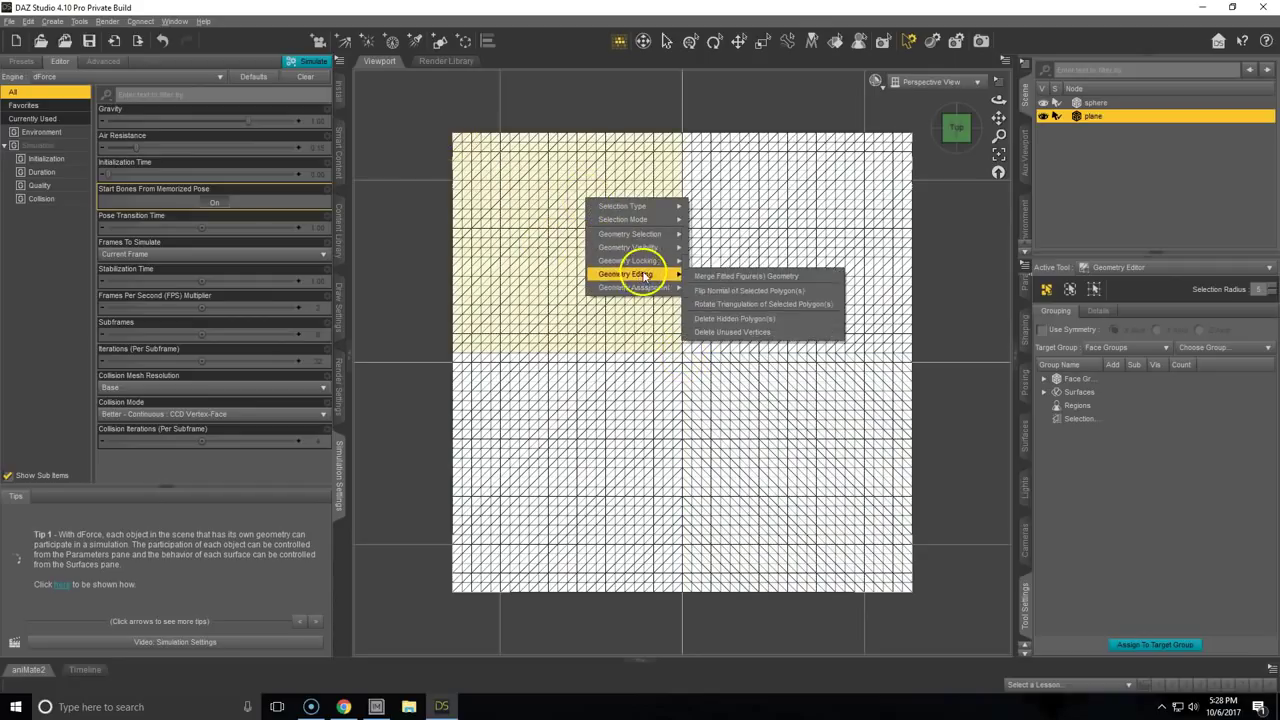
pyautogui.click(722, 291)
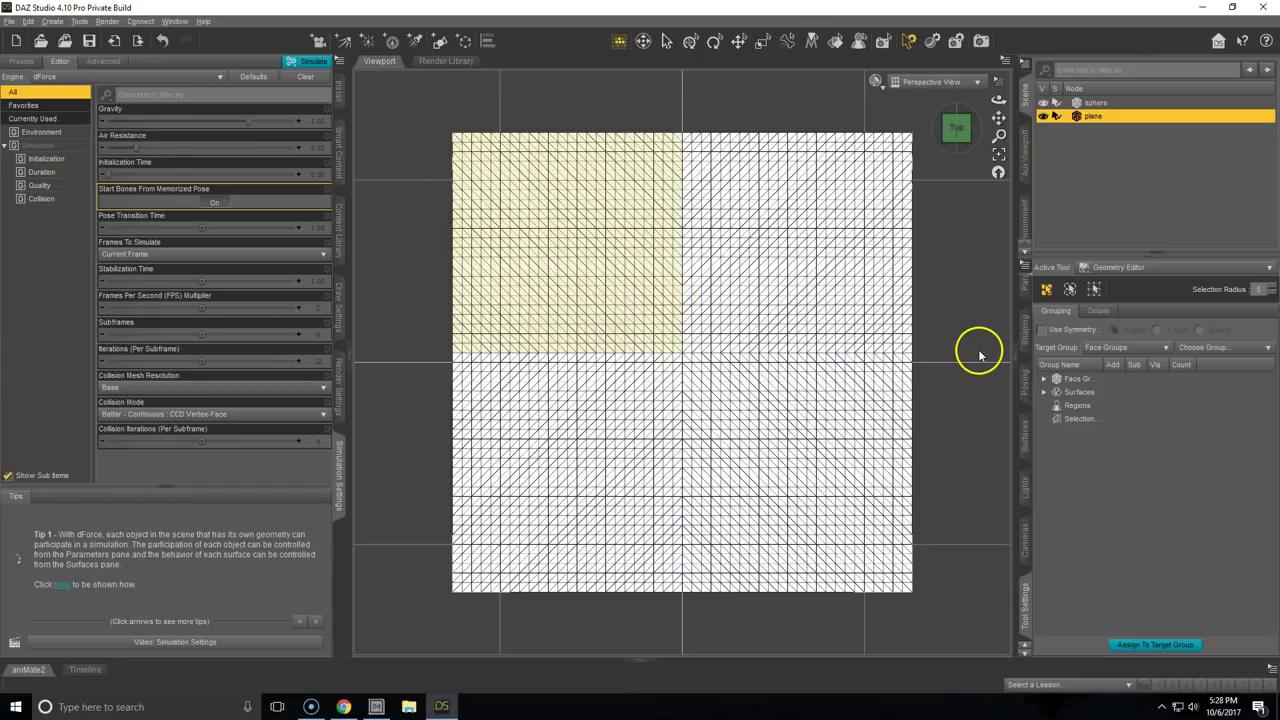
pyautogui.click(667, 41)
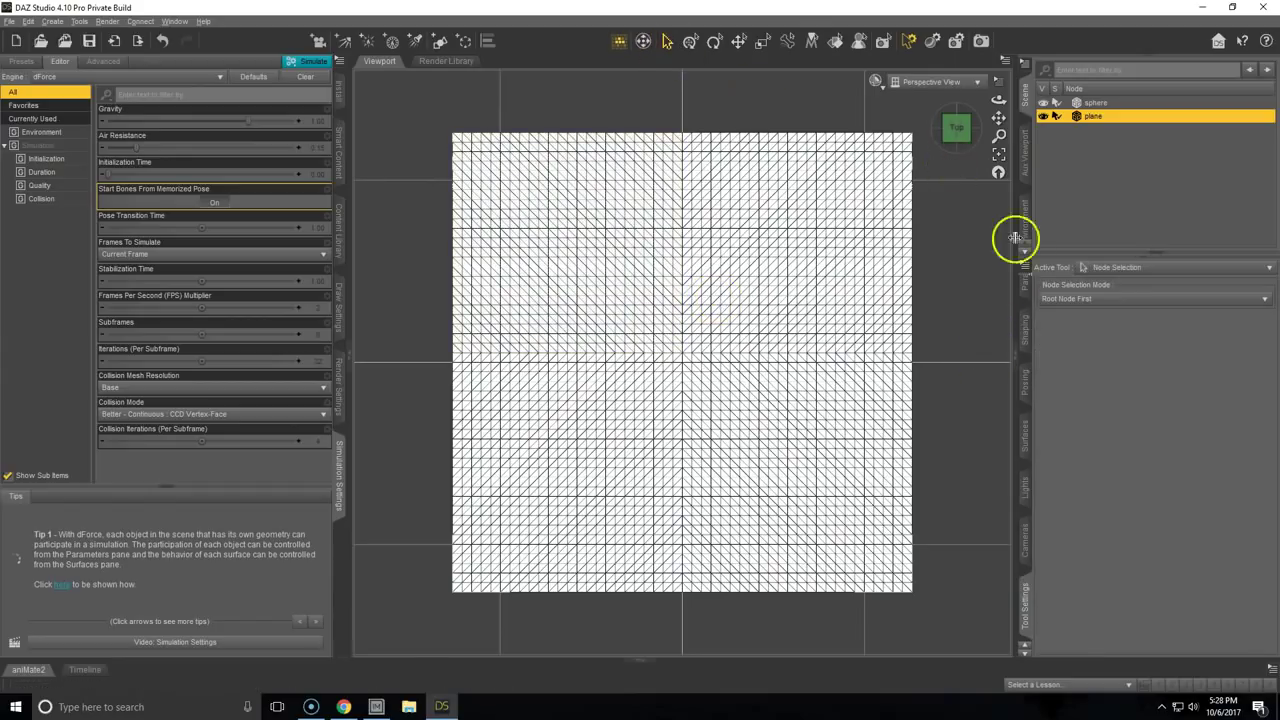
# Reset the perspective view, run the dForce simulation, and inspect the draped plane from different angles.
pyautogui.click(998, 171)
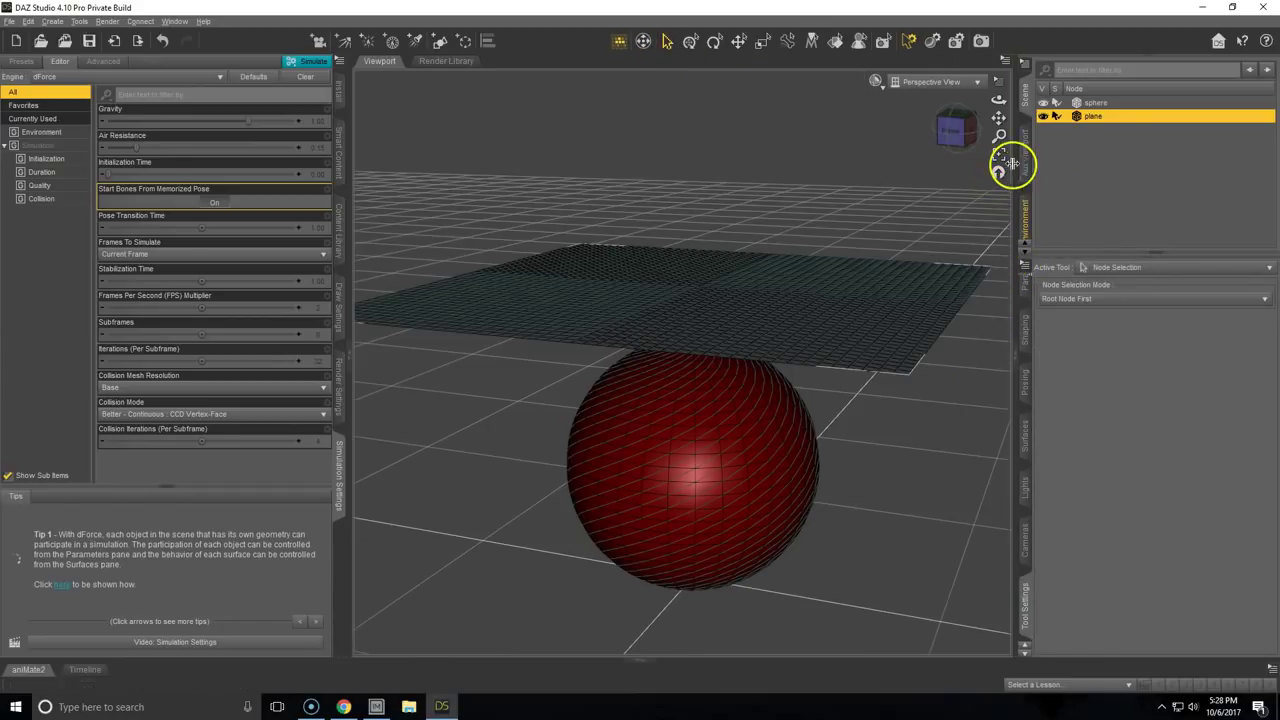
pyautogui.click(306, 61)
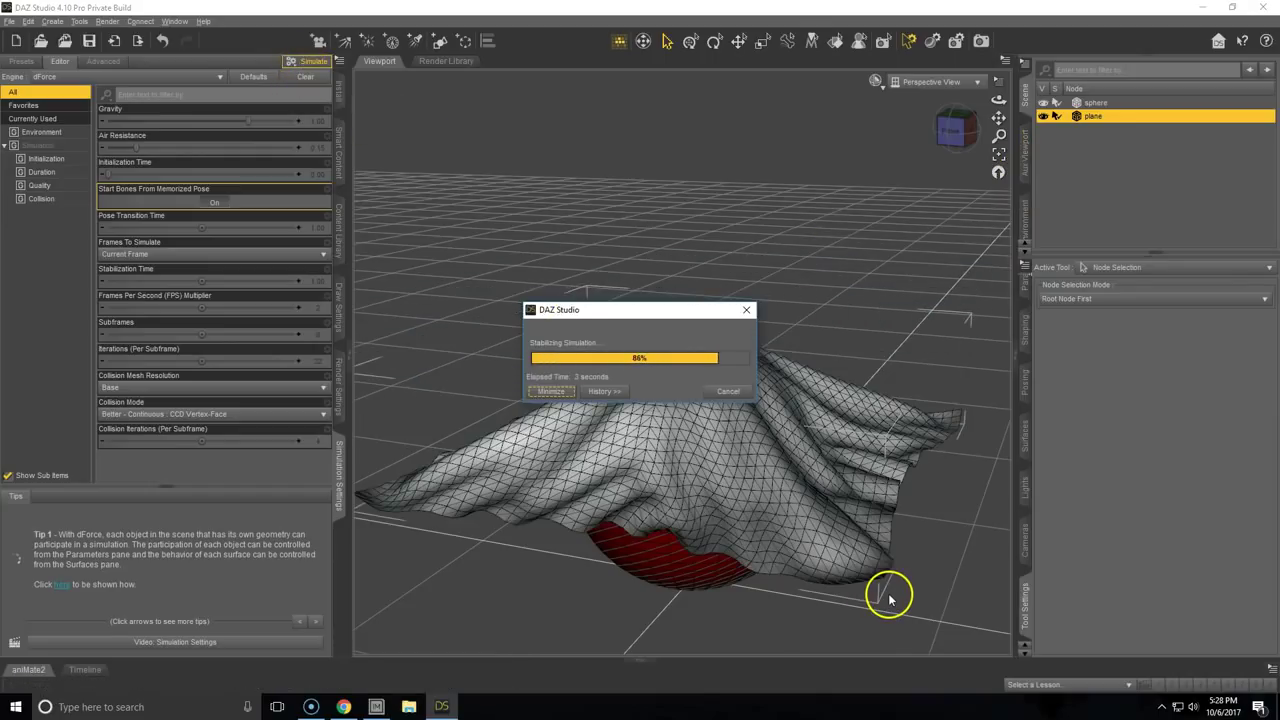
pyautogui.click(948, 140)
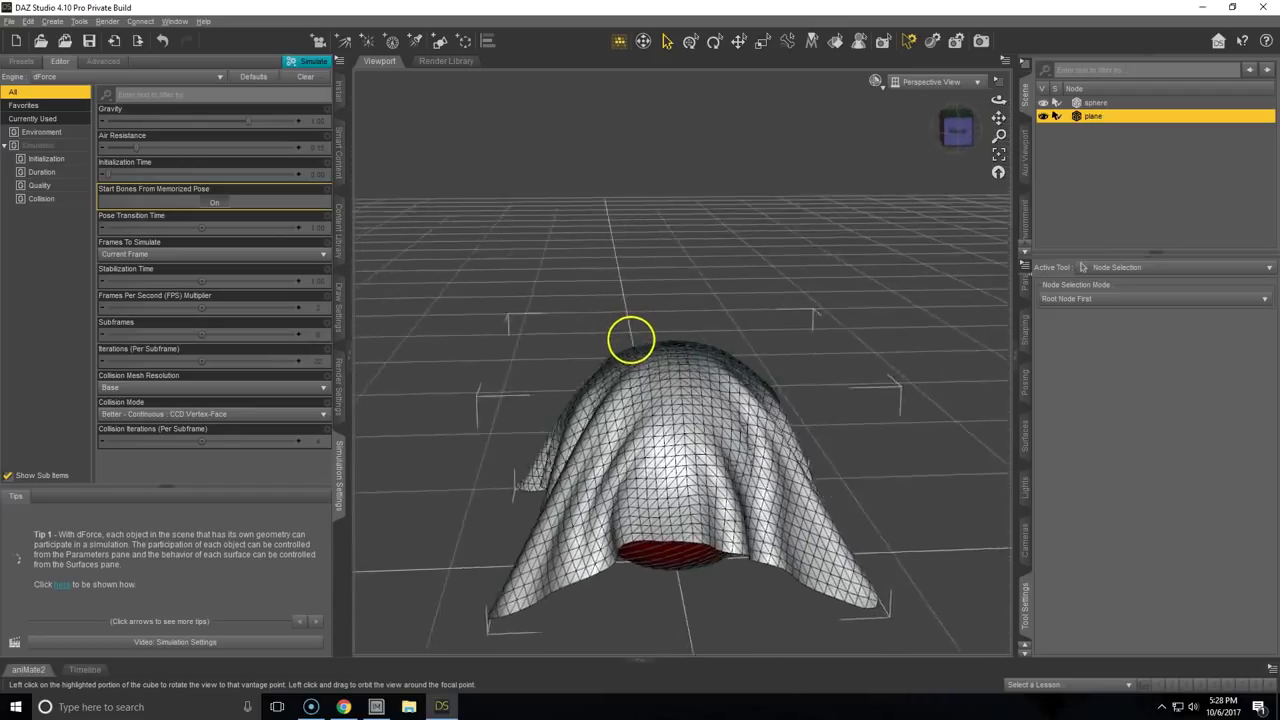
pyautogui.moveTo(627, 342); pyautogui.dragTo(641, 339, button='middle')
pyautogui.click(1002, 175)
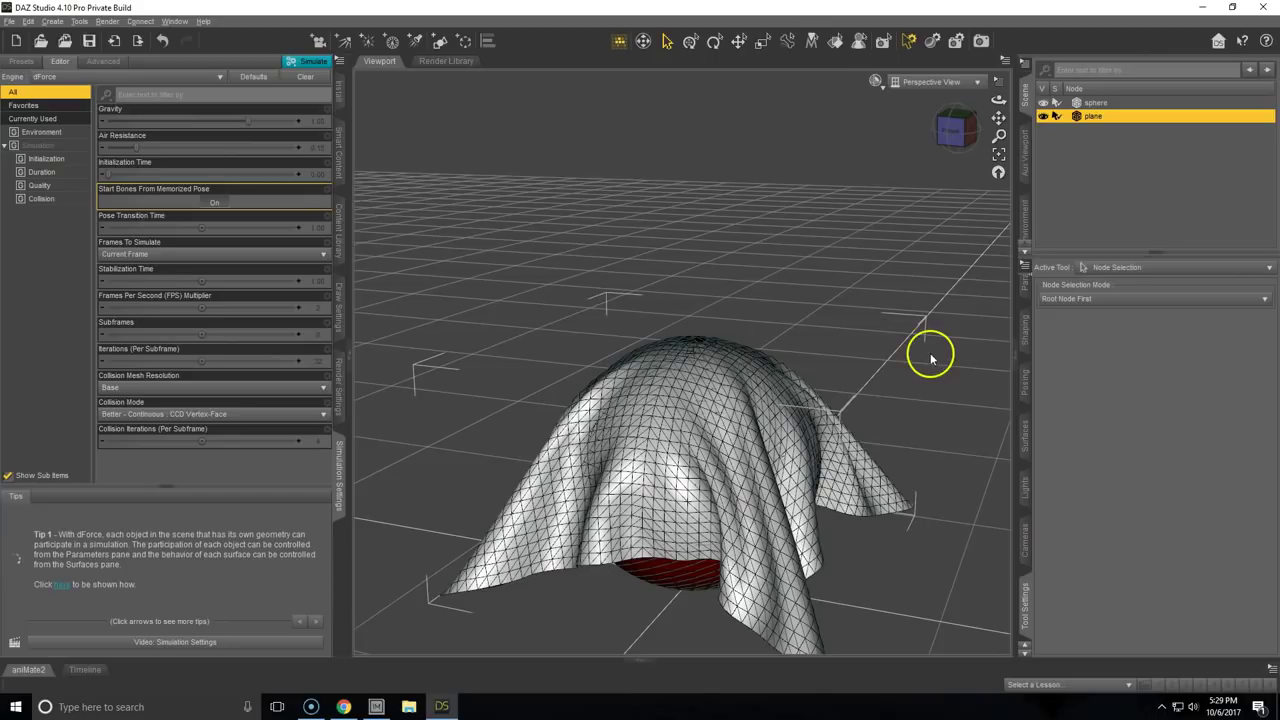
# Set the draped plane's Resolution Level to High Resolution and its SubDivision Algorithm to Catmark.
pyautogui.click(1024, 438)
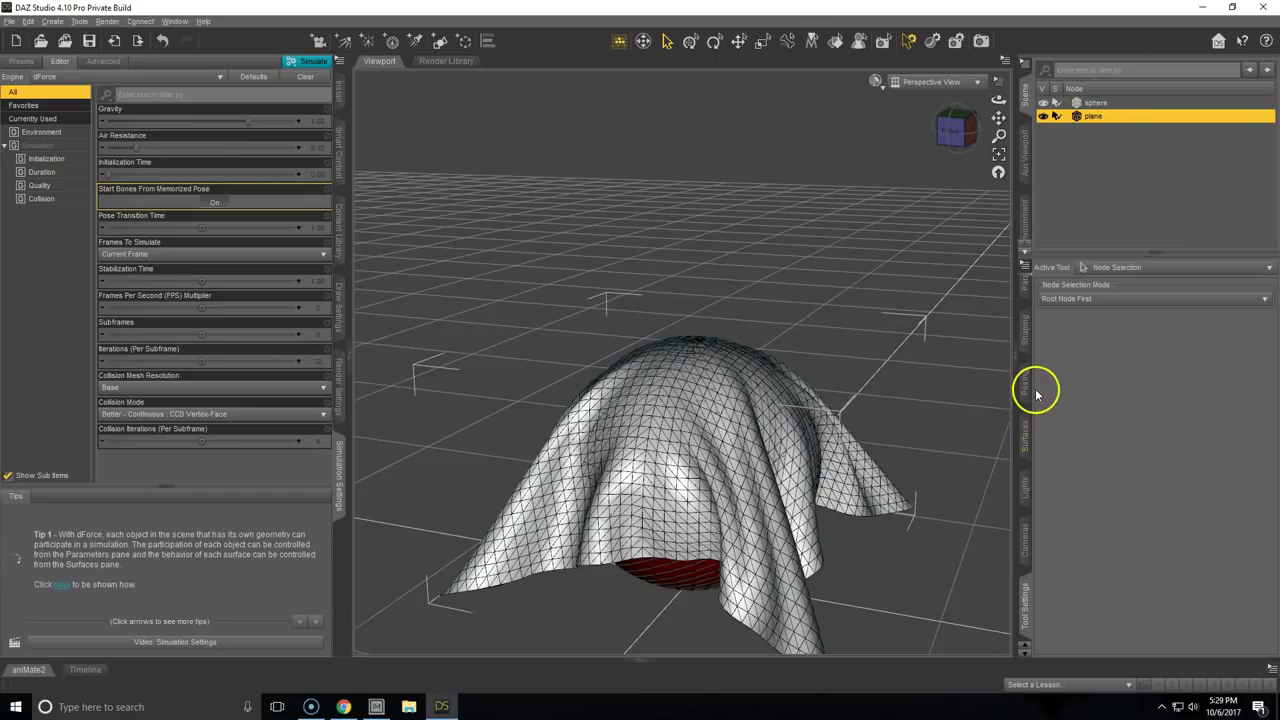
pyautogui.click(1024, 318)
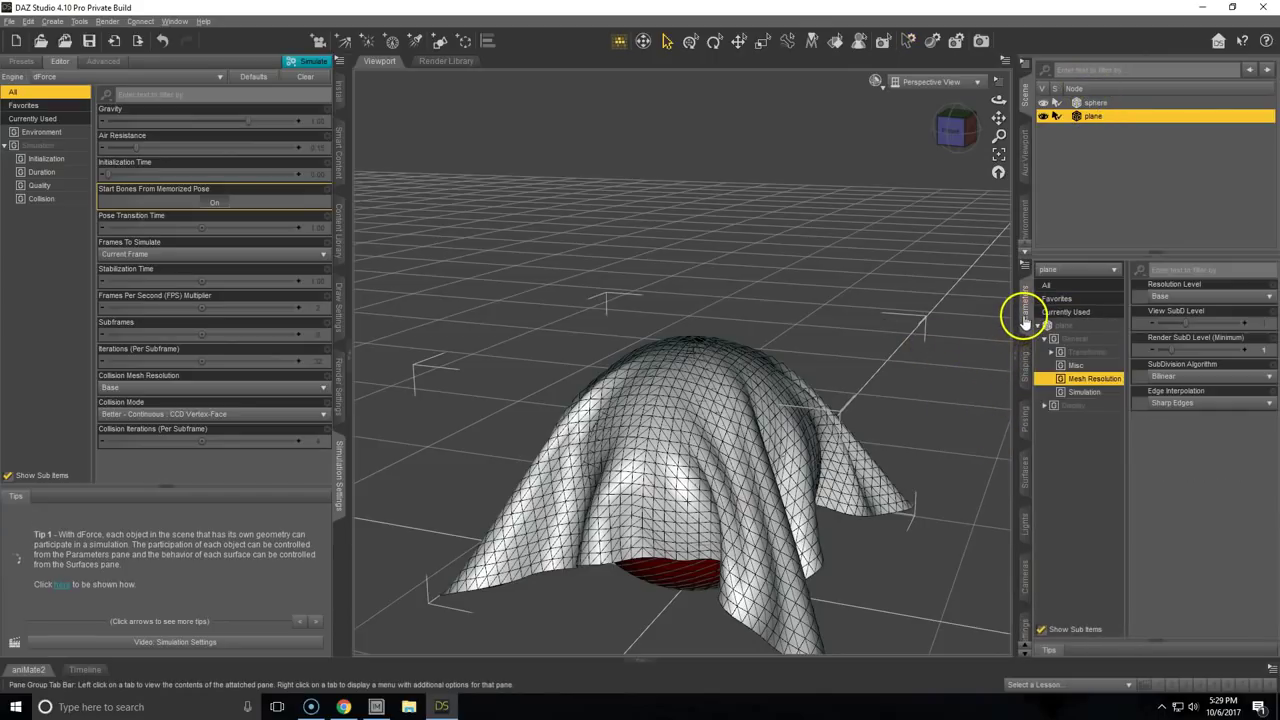
pyautogui.scroll(5, 926, 289)
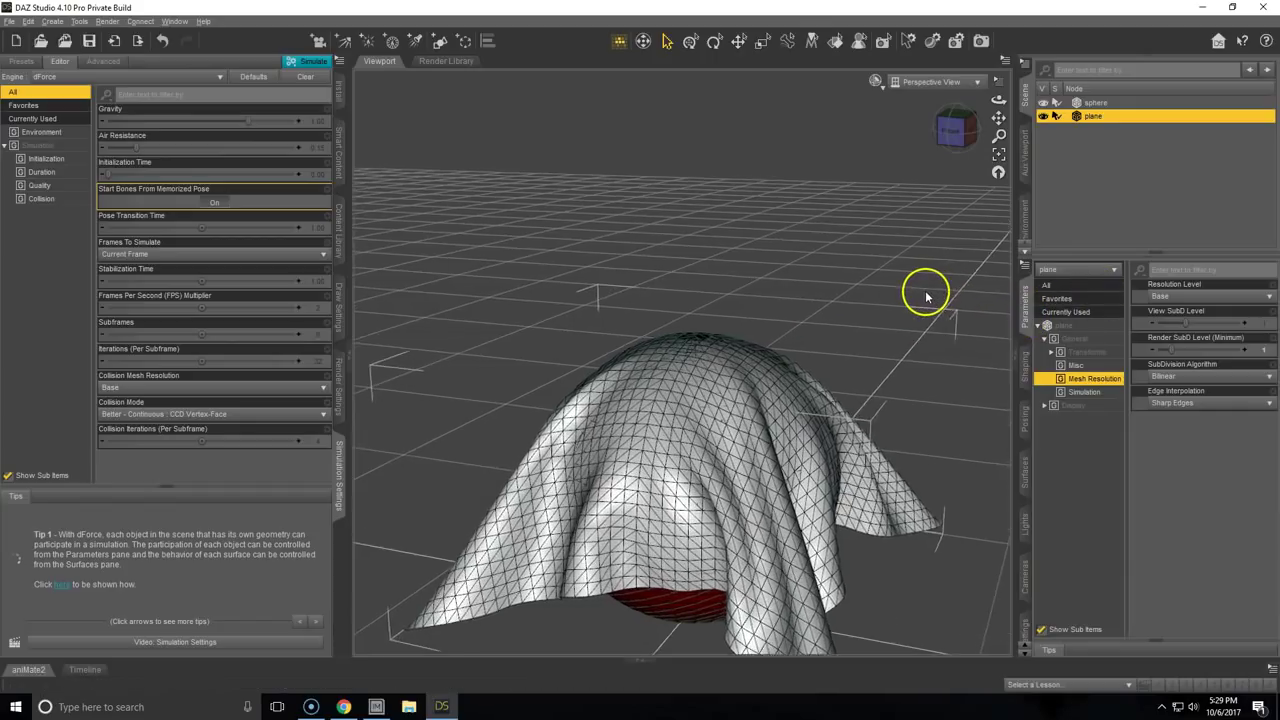
pyautogui.click(1181, 300)
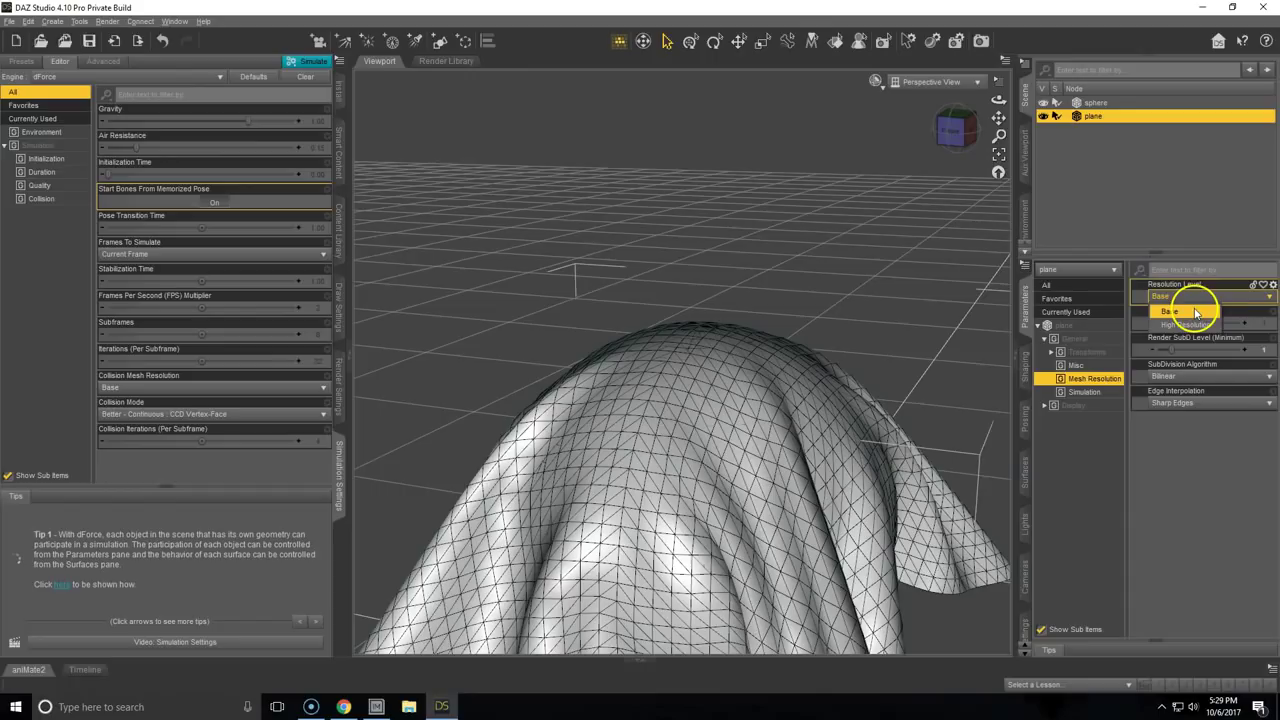
pyautogui.click(1192, 324)
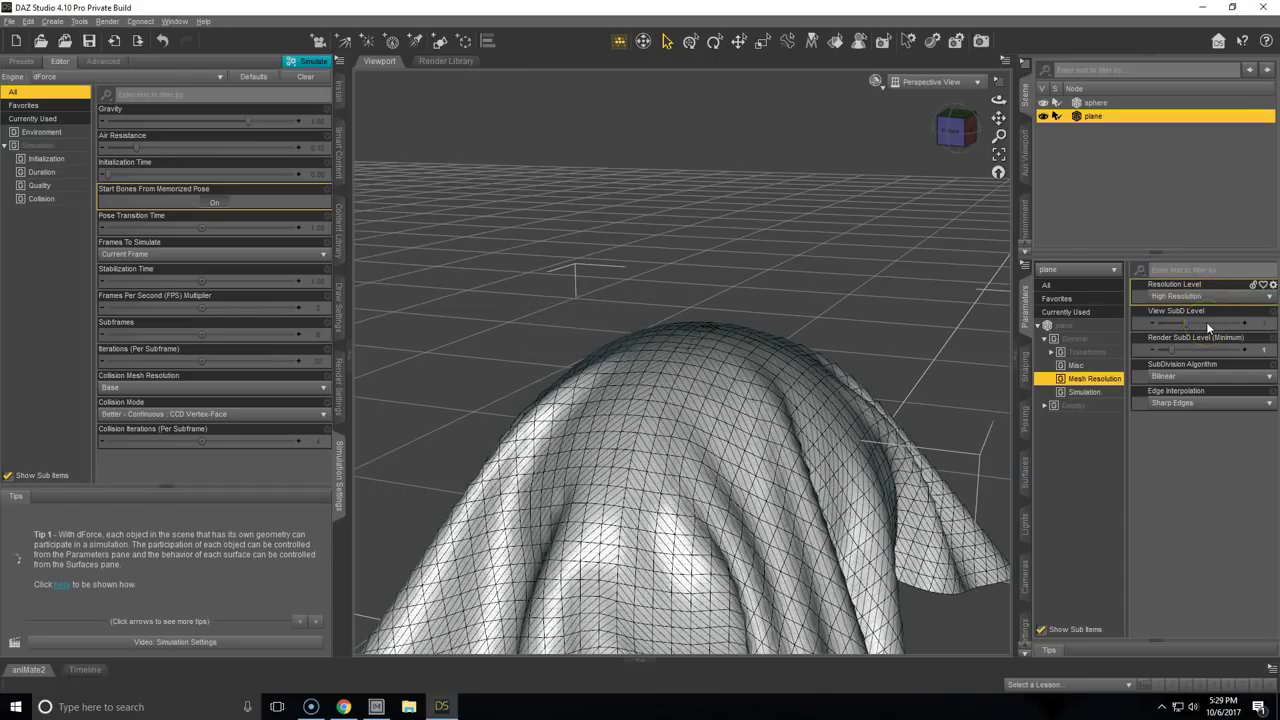
pyautogui.click(1201, 385)
pyautogui.click(1197, 391)
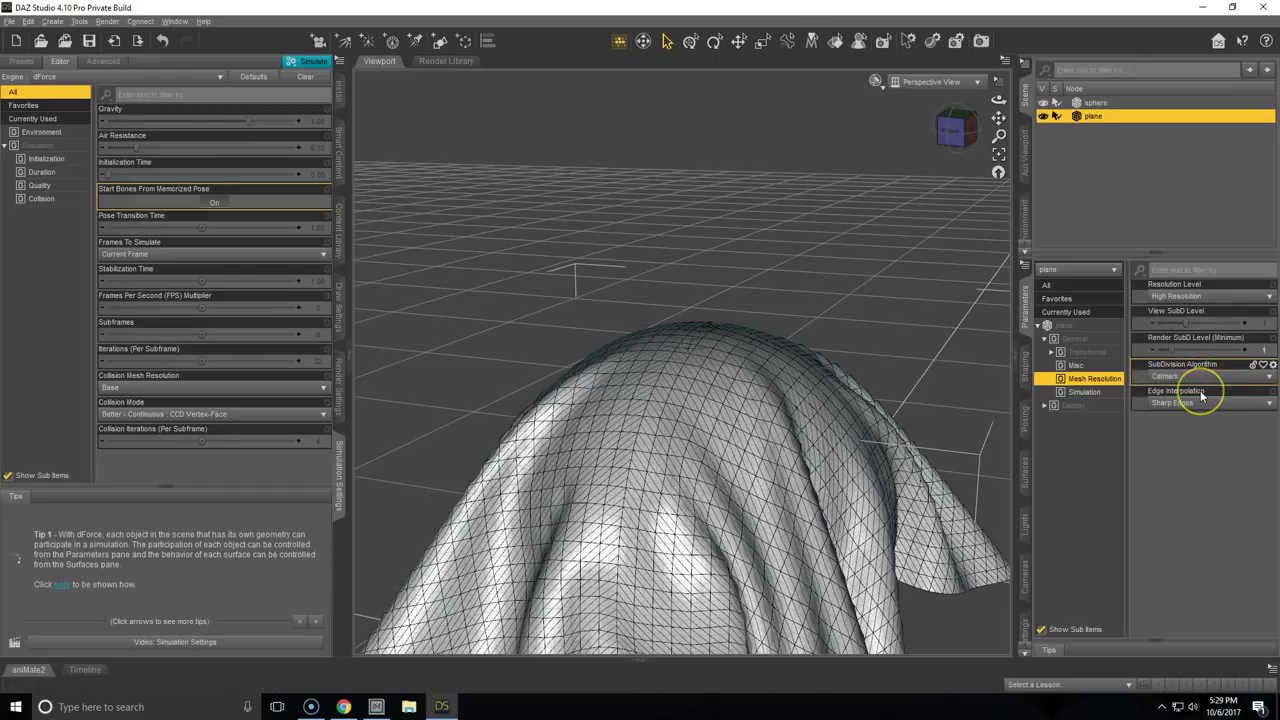